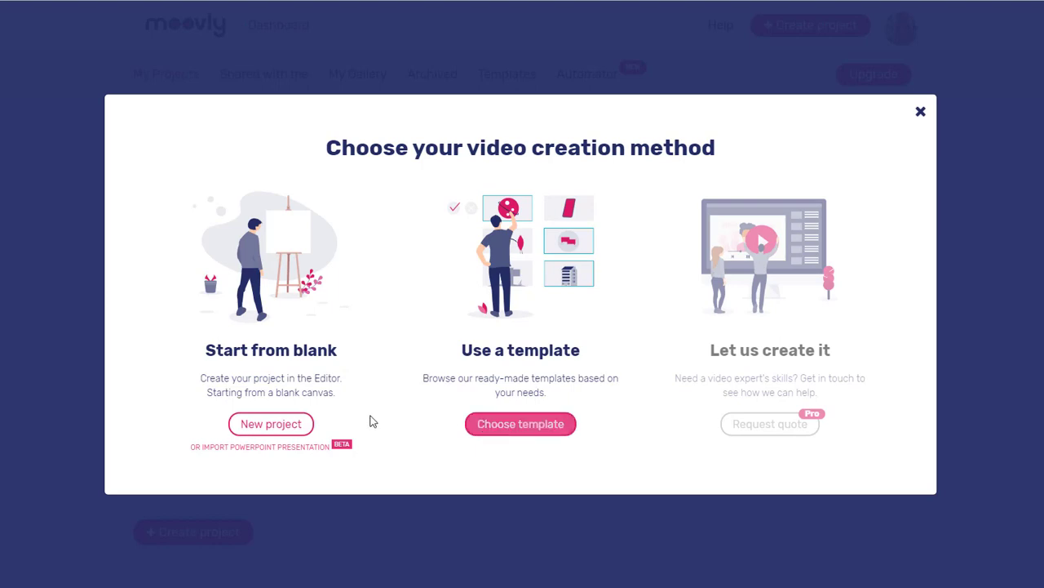
Step: Start a new project from a blank canvas and decline the introductory walk-through
left_click(277, 425)
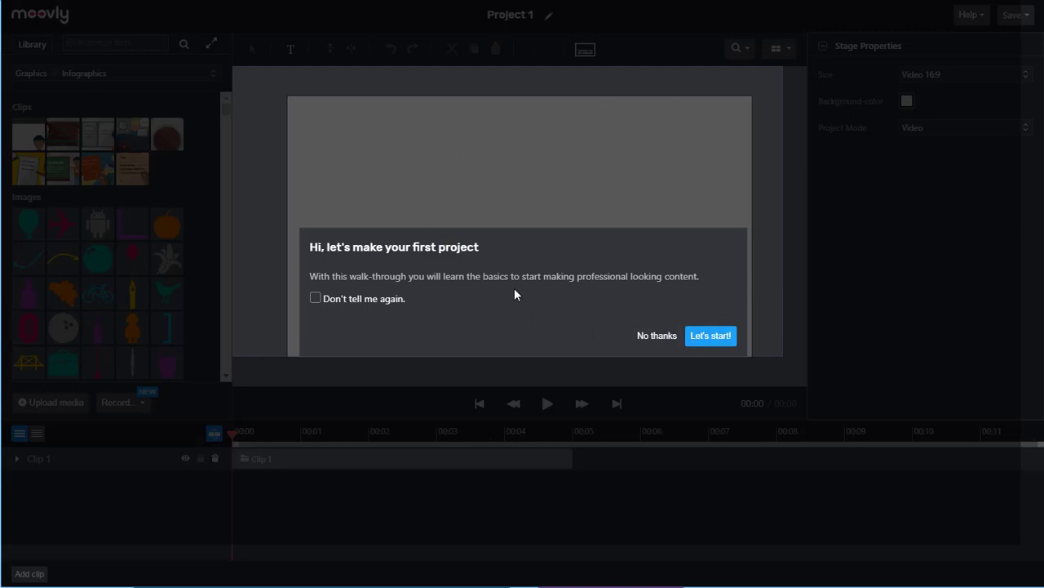
left_click(661, 338)
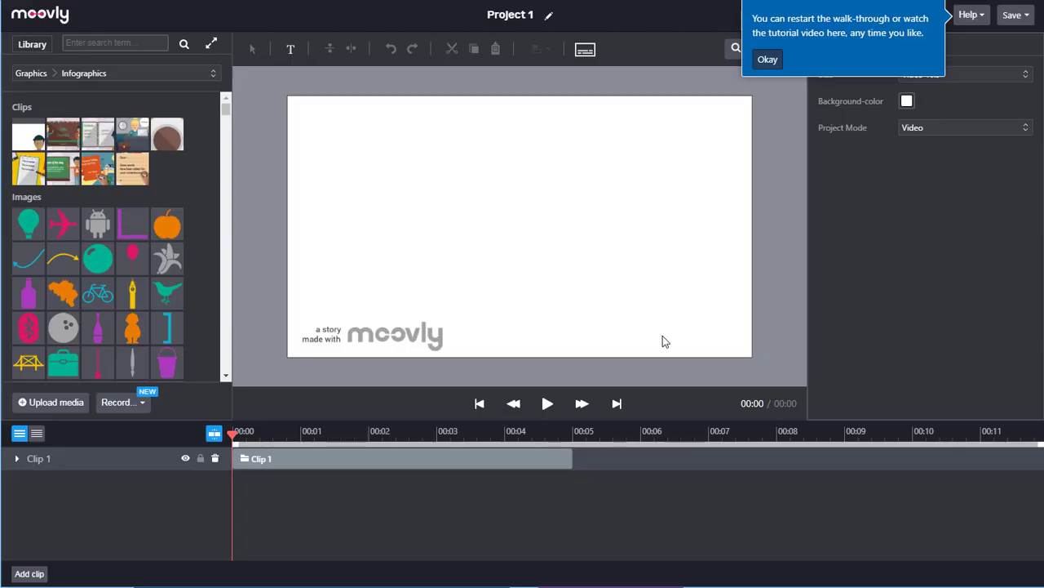
left_click(971, 15)
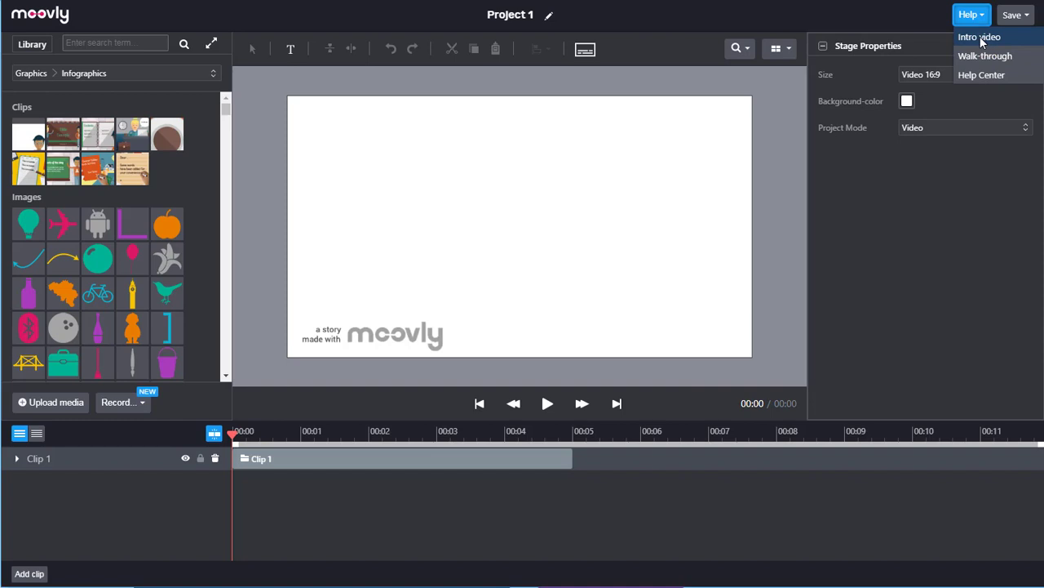
left_click(912, 19)
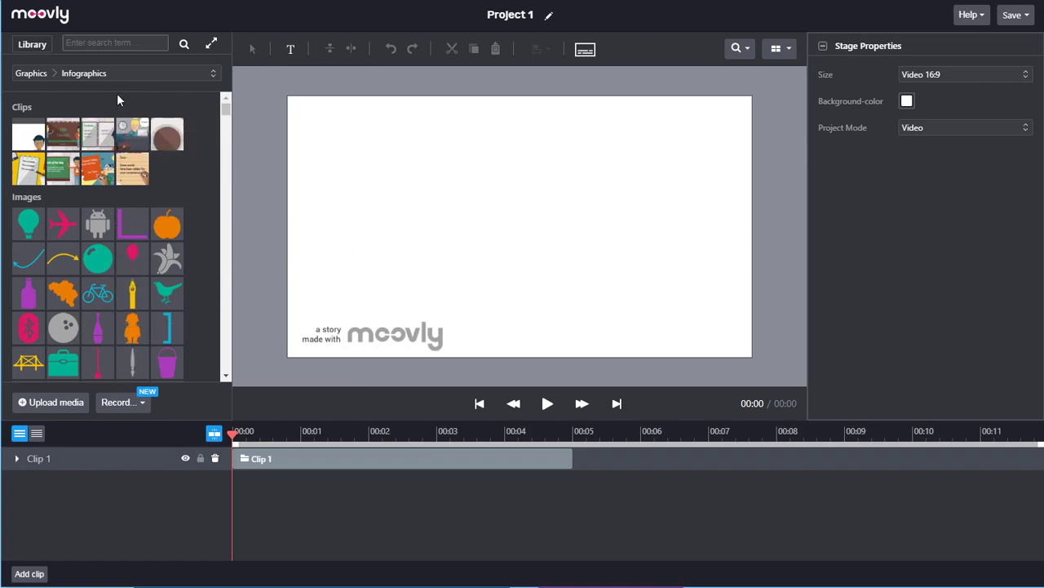
left_click(213, 74)
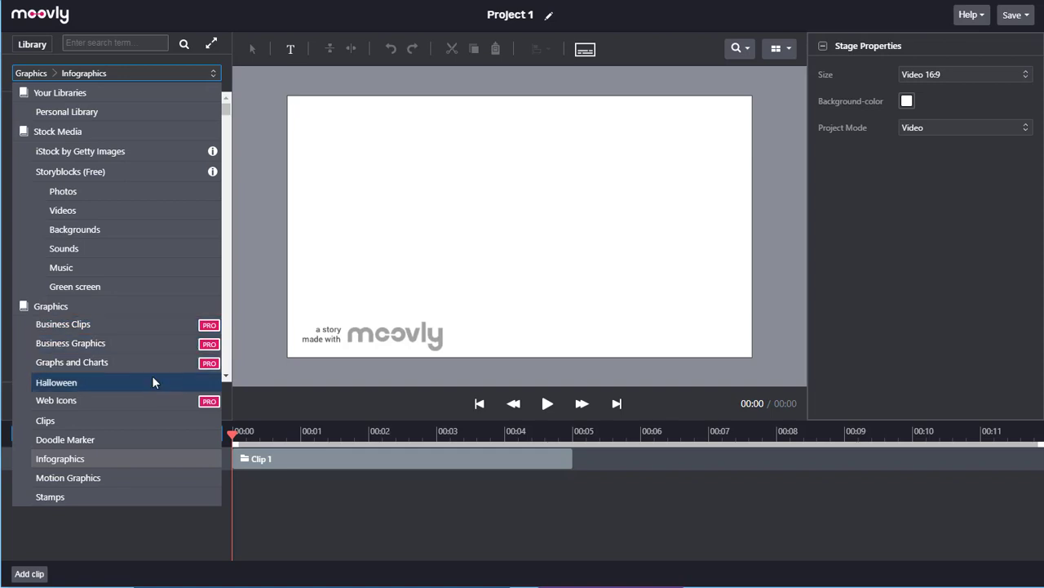
left_click(213, 72)
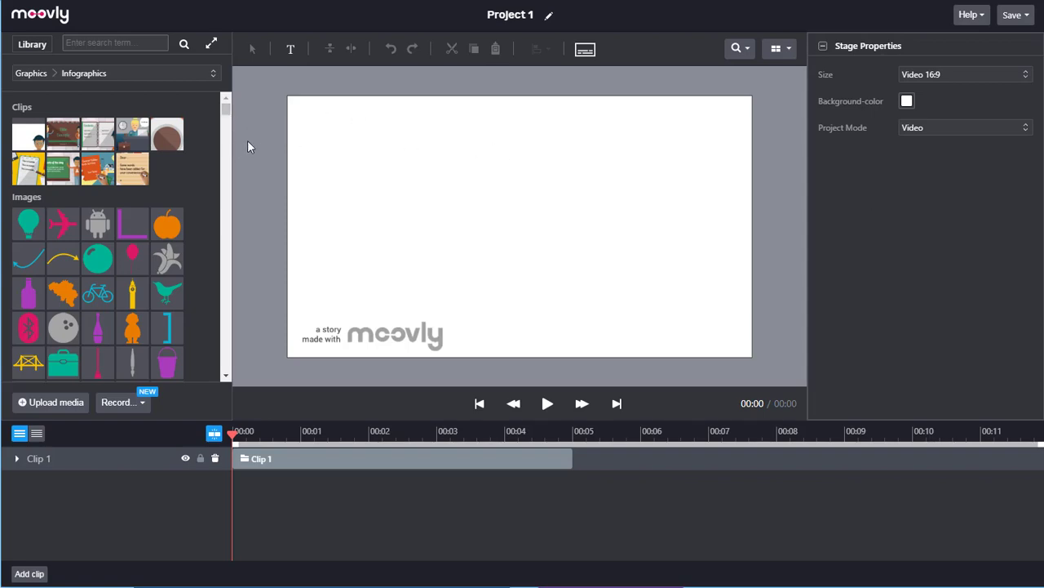
Step: Add the blonde thinking woman from the Infographics library to the stage and enlarge her on the right side of the canvas
left_click_drag(228, 112, 202, 210)
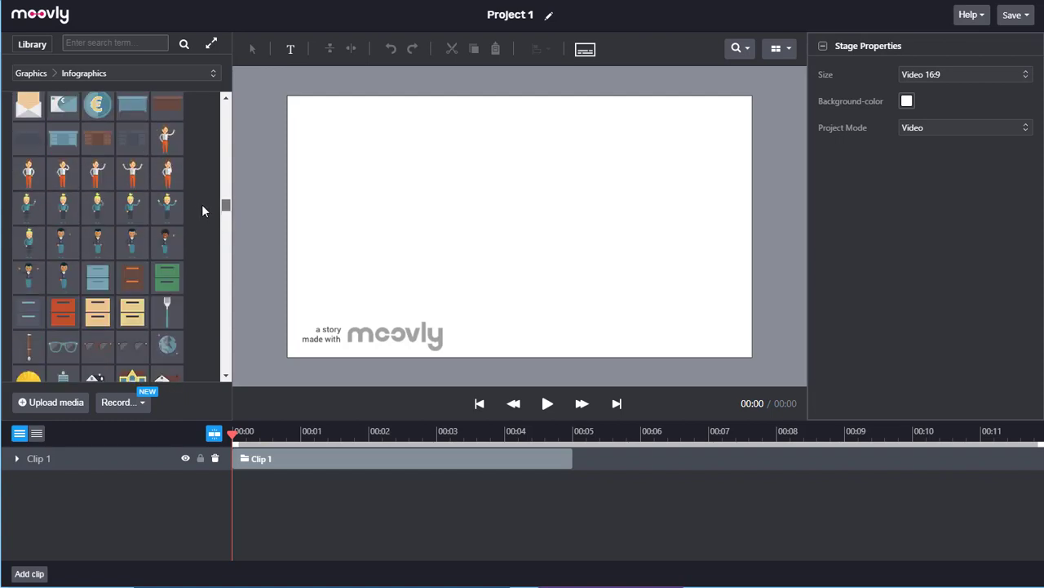
left_click(101, 210)
left_click_drag(99, 210, 605, 263)
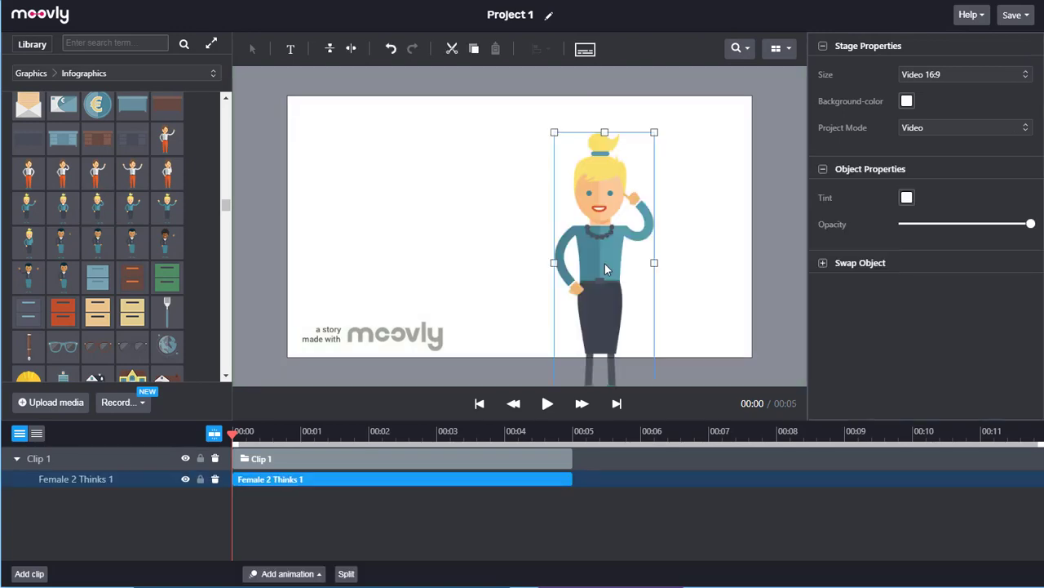
left_click_drag(653, 131, 727, 74)
left_click_drag(590, 142, 618, 237)
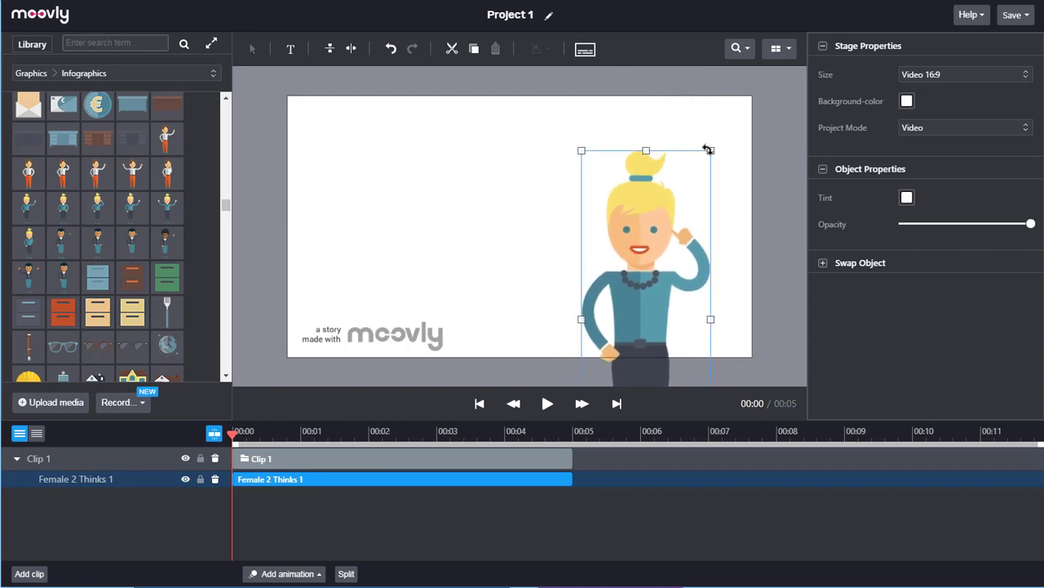
left_click_drag(706, 146, 732, 117)
mouse_move(647, 214)
left_mouse_down()
mouse_move(646, 196)
mouse_move(647, 206)
left_mouse_up()
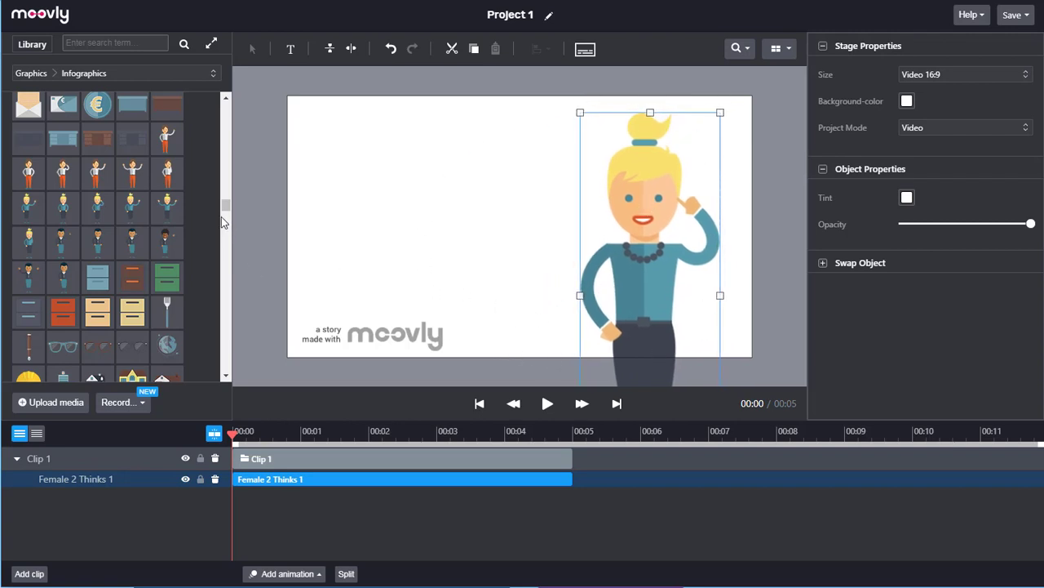
Step: Add the lightbulb graphic from the library, shrink it, and place it beside the upper left of the woman's head
left_click_drag(228, 209, 228, 213)
left_click_drag(97, 245, 503, 189)
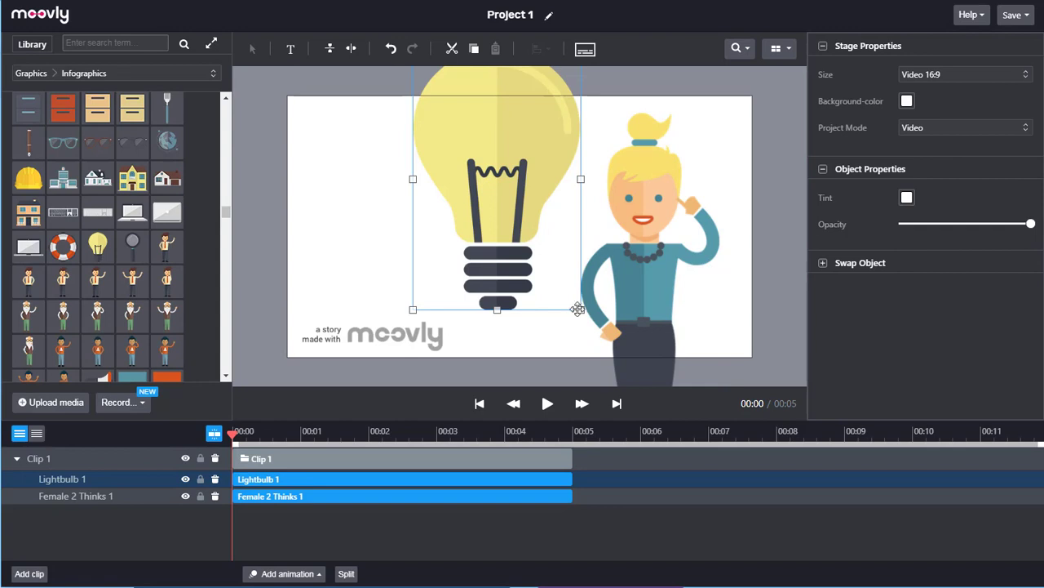
left_click_drag(579, 309, 462, 157)
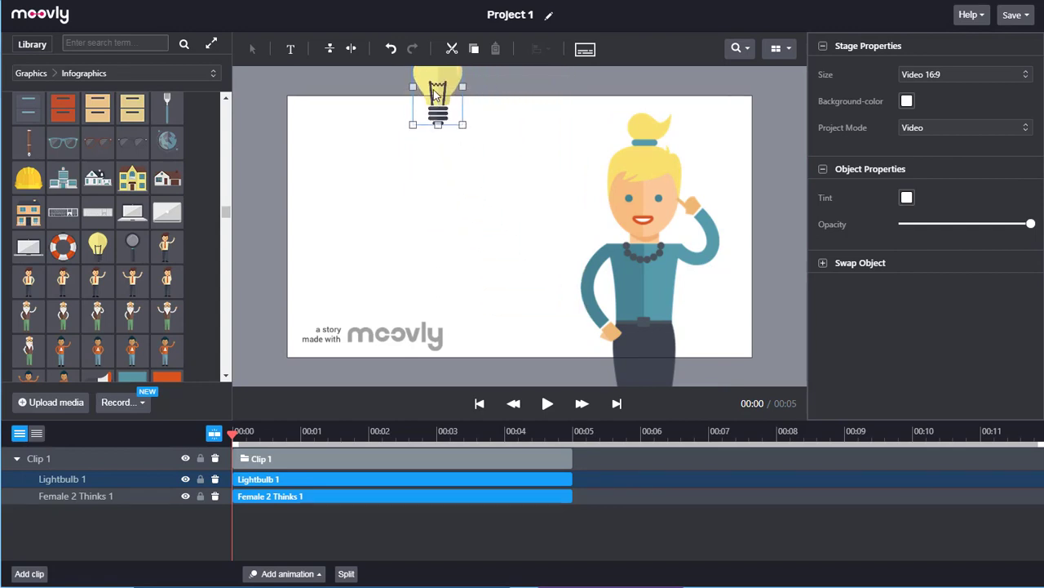
left_click_drag(430, 96, 572, 145)
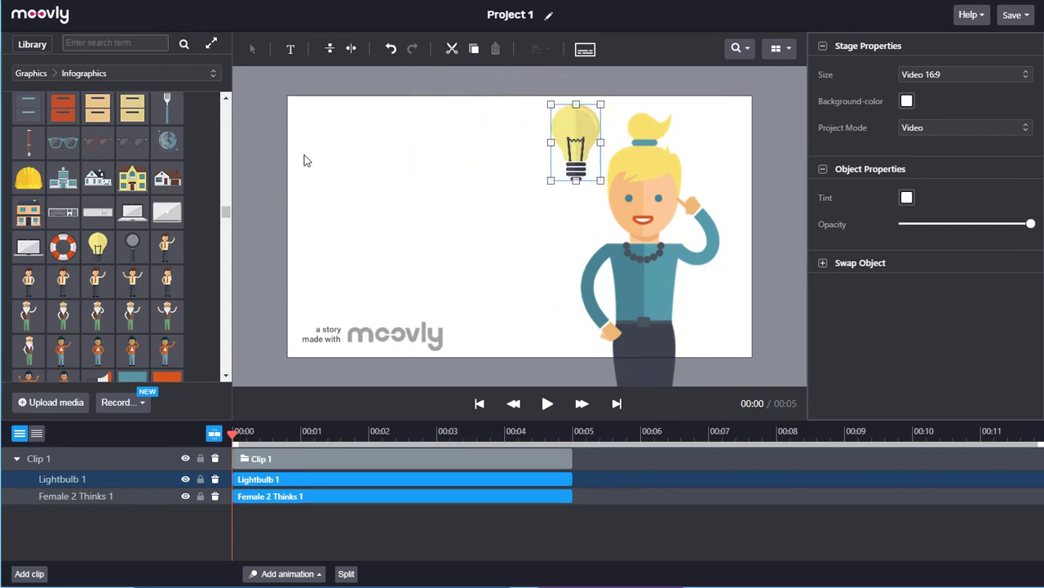
Step: Add the text "Jag ska göra en animering", enlarge it to about font size 92, and position it to the left of the woman
left_click(290, 51)
left_click(318, 192)
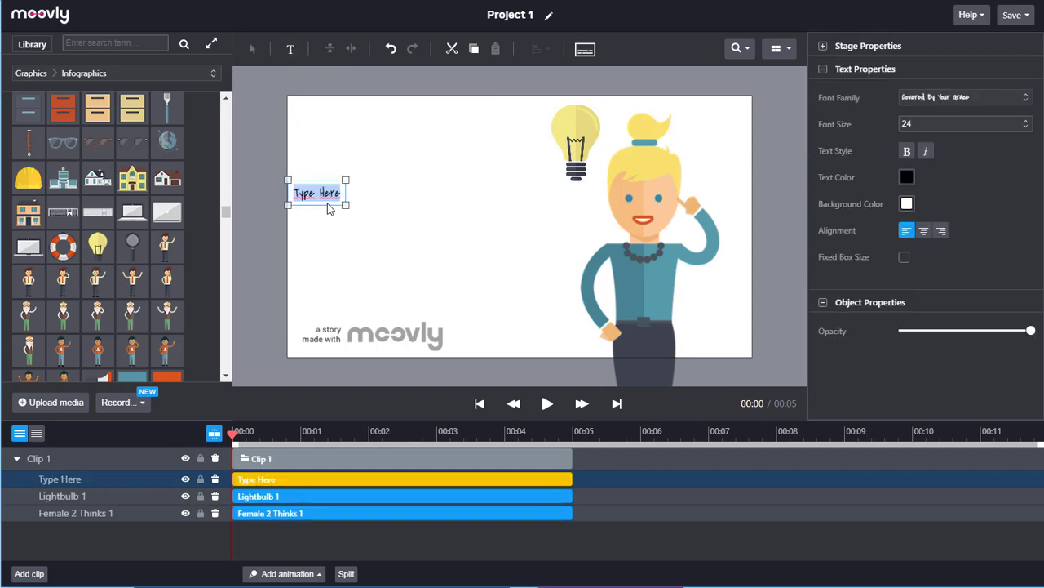
type("Jag ska göra en animering")
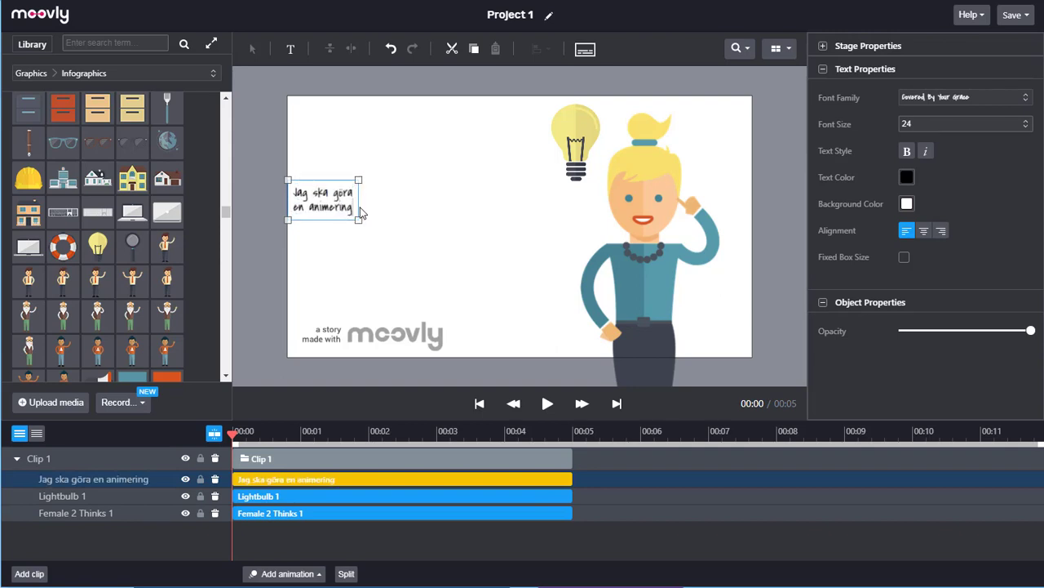
key("Escape")
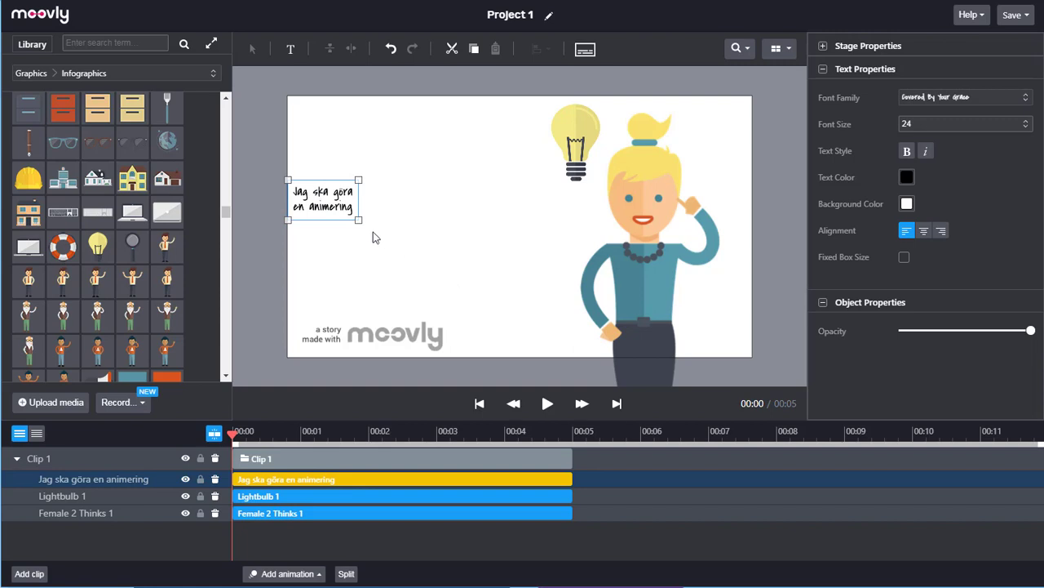
left_click_drag(360, 222, 563, 346)
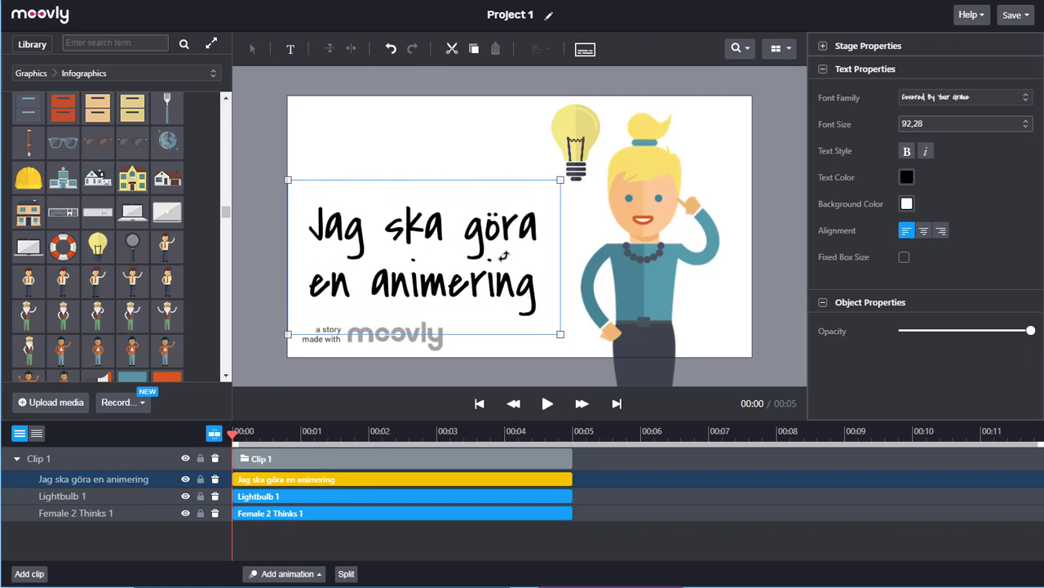
left_click_drag(494, 235, 505, 197)
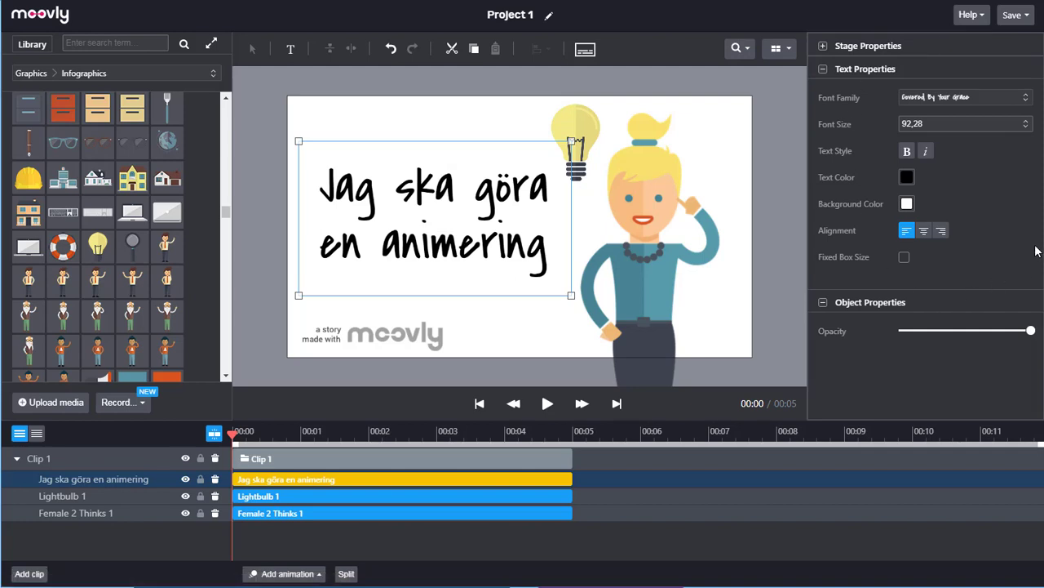
left_click(1029, 100)
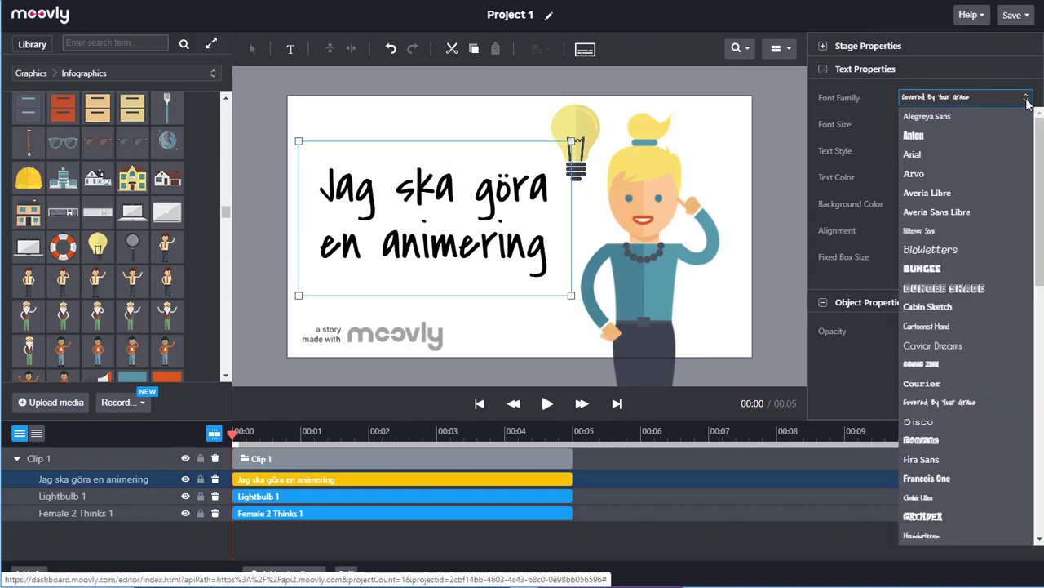
left_click(1027, 99)
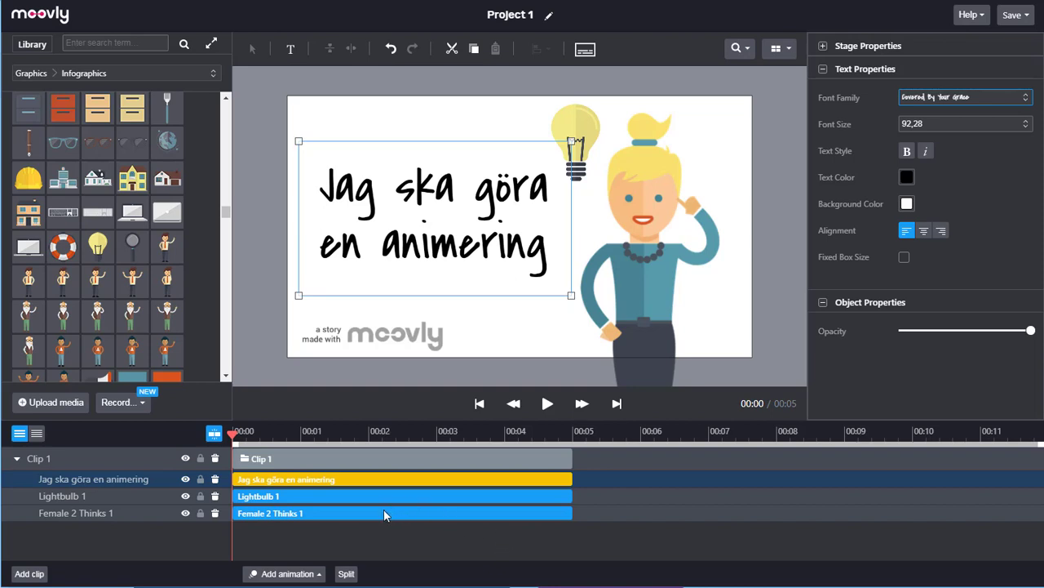
Step: Move the lightbulb's timeline segment to start at about 1 second and shorten it to end at about 2 seconds
left_click(338, 493)
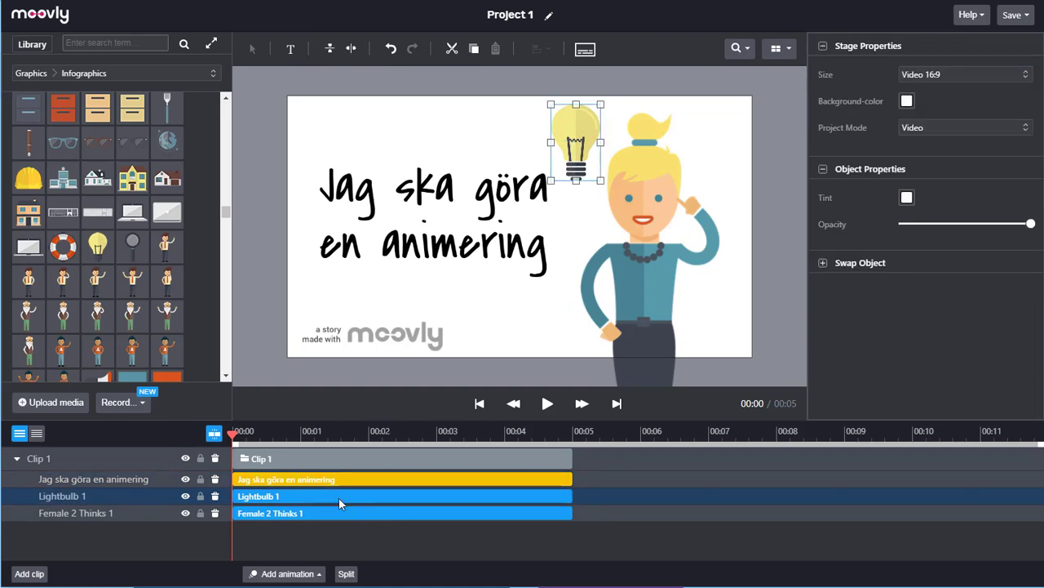
left_click_drag(323, 495, 396, 495)
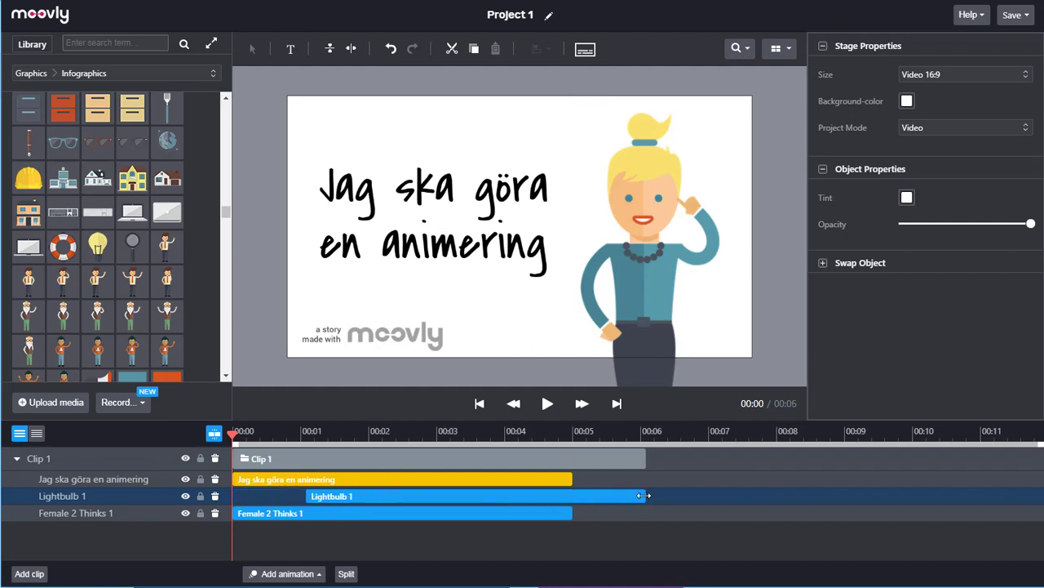
left_click_drag(610, 497, 432, 499)
mouse_move(370, 499)
left_mouse_down()
mouse_move(378, 498)
mouse_move(367, 498)
left_mouse_up()
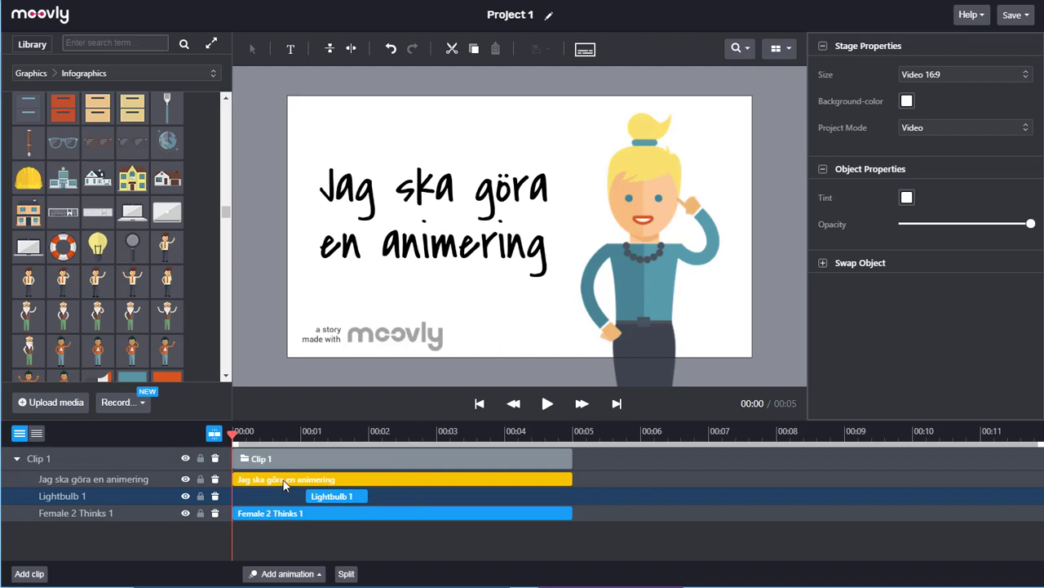
Step: Shift the text's timeline segment to start at about 2 seconds and extend the woman's segment to the text's end at about 7 seconds
left_click_drag(293, 483, 413, 489)
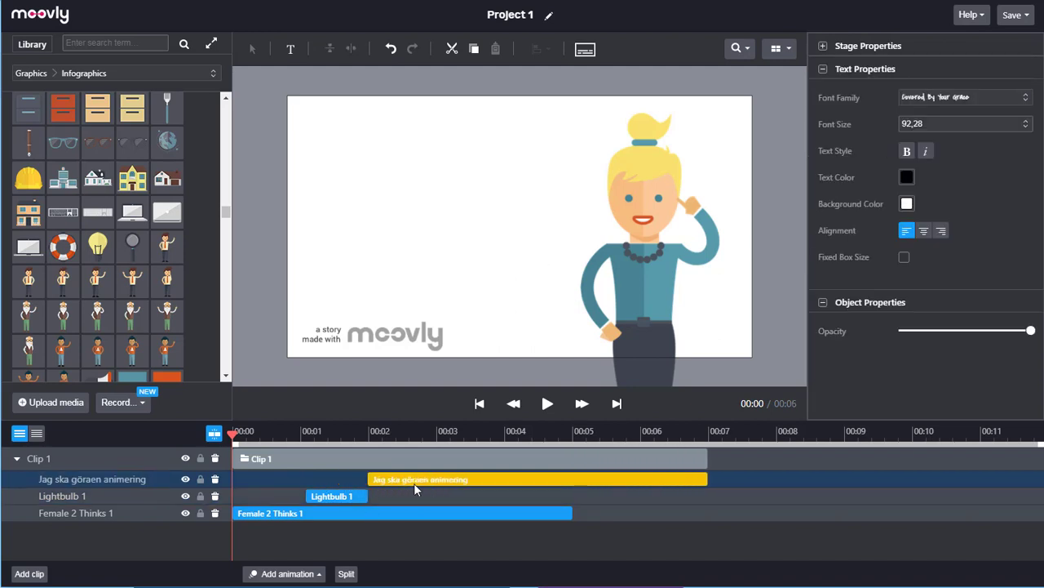
left_click(552, 515)
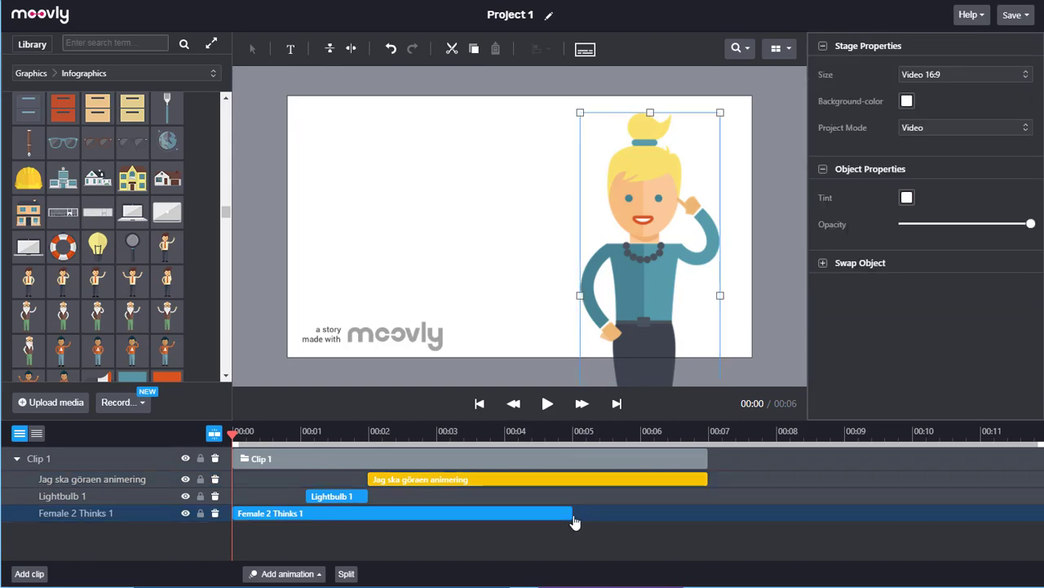
left_click_drag(571, 514, 699, 516)
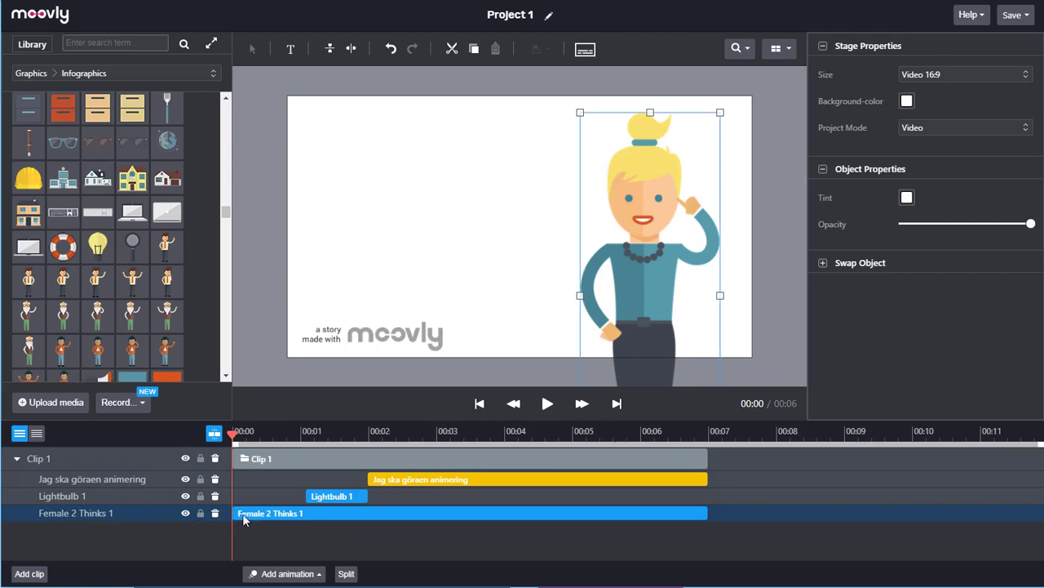
Step: Apply the Shift In hand animation to the woman
left_click(318, 574)
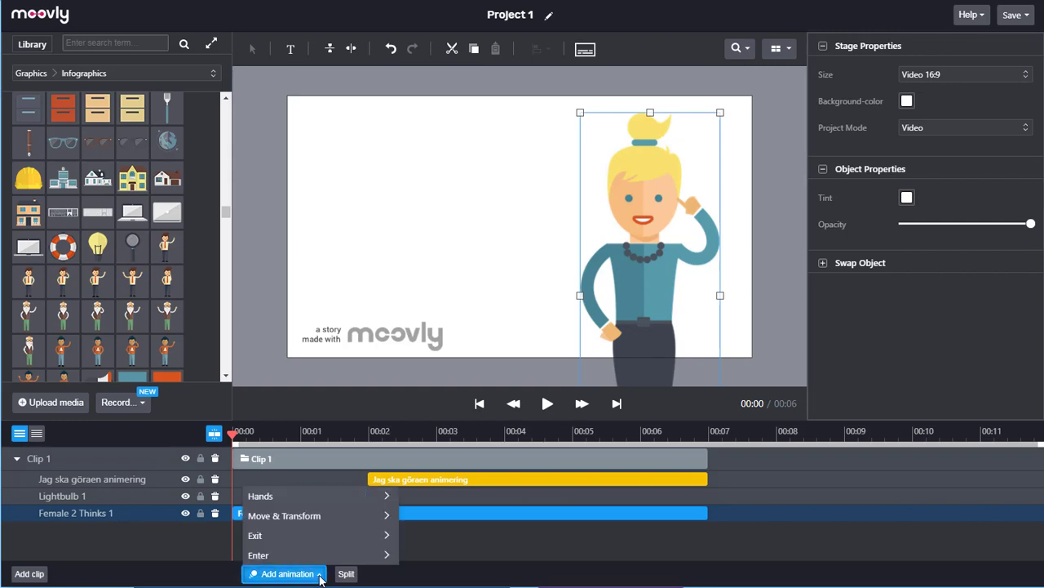
mouse_move(349, 499)
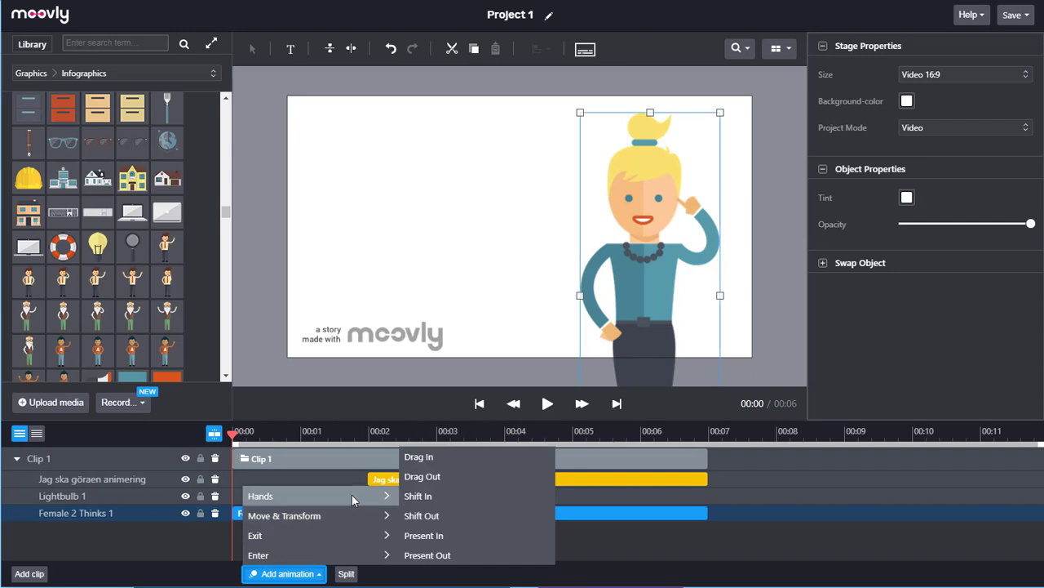
left_click(418, 496)
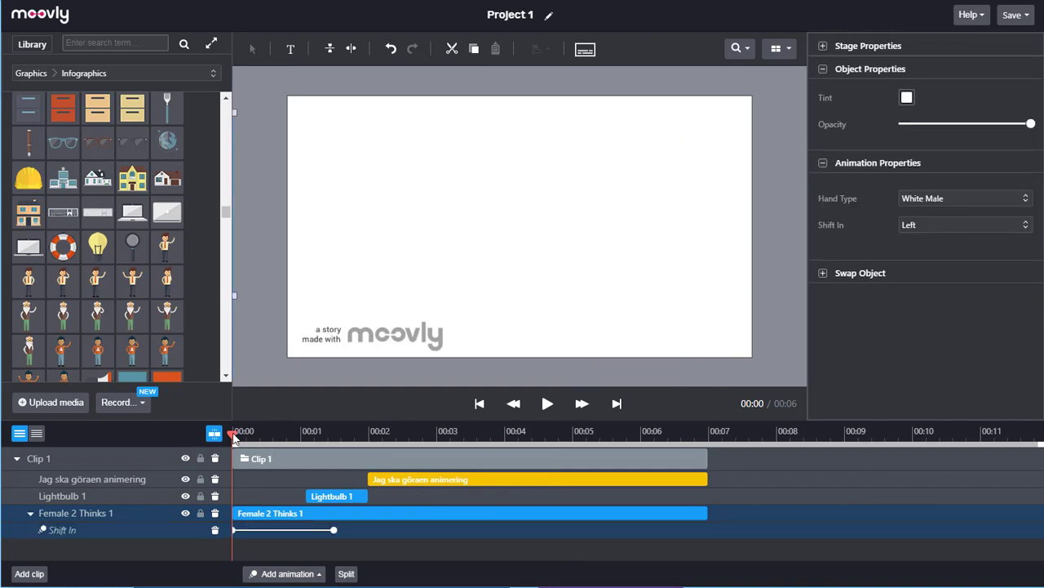
Step: Preview the woman's hand animation mid-movement, and set its Shift In direction to Right and the hand type to White Female
left_click_drag(234, 438, 284, 441)
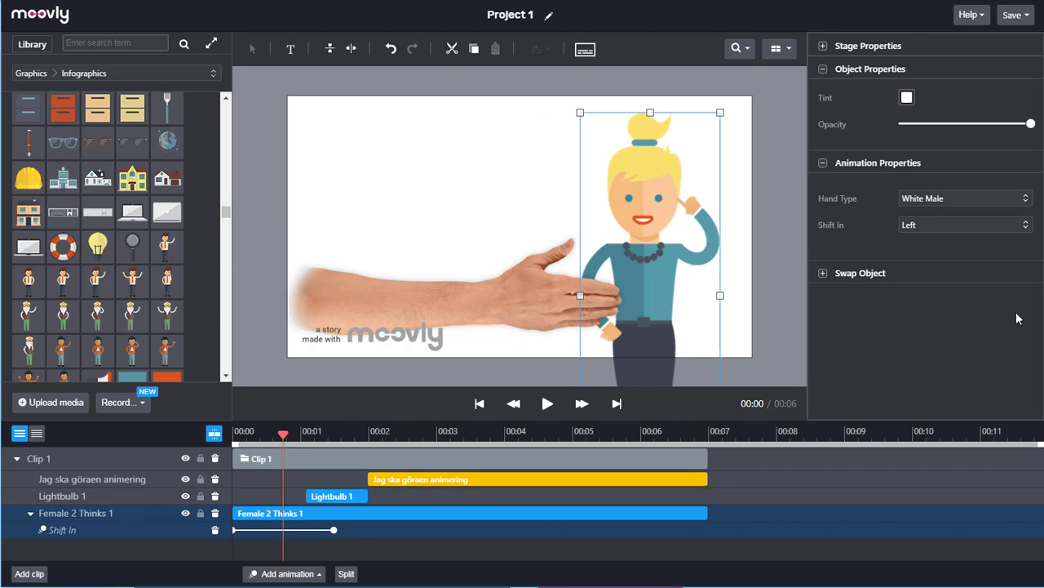
left_click(1026, 226)
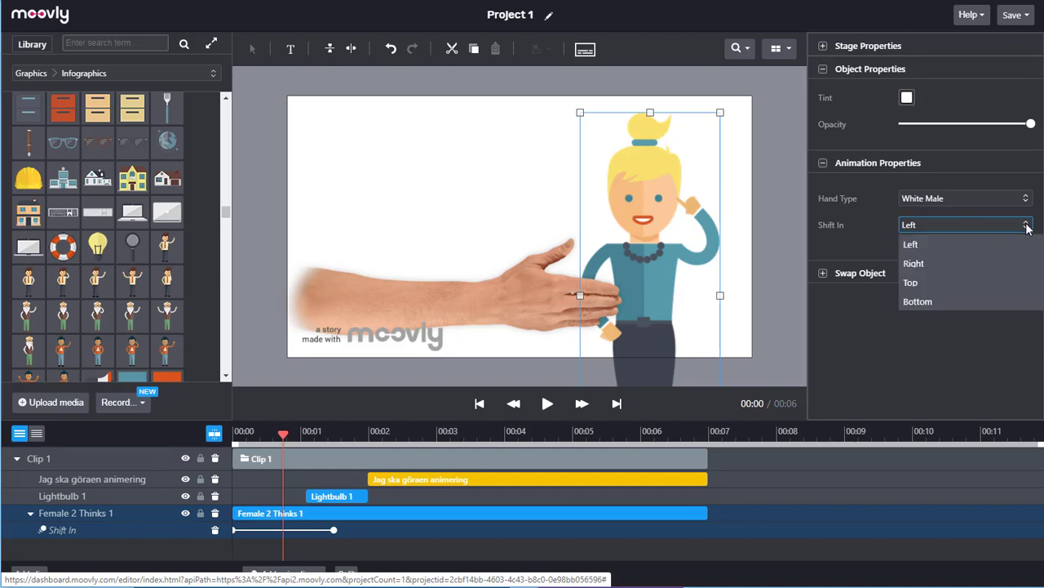
left_click(1007, 262)
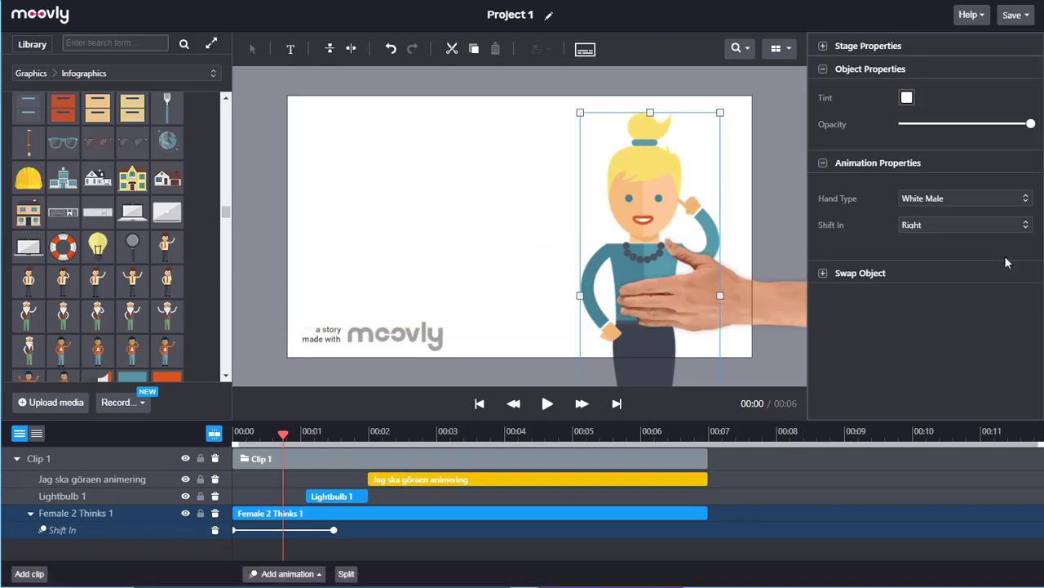
left_click(1026, 203)
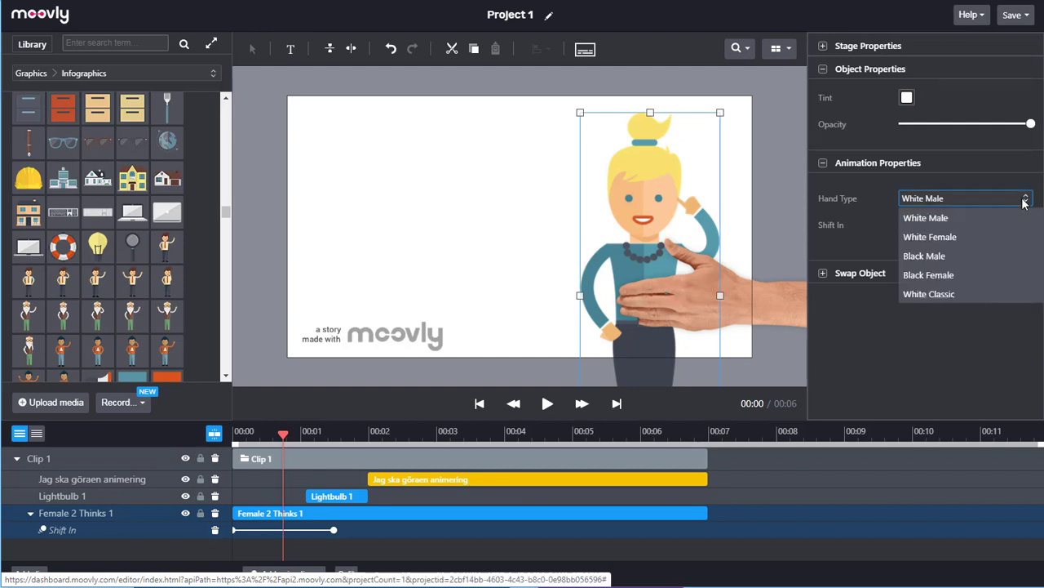
left_click(978, 234)
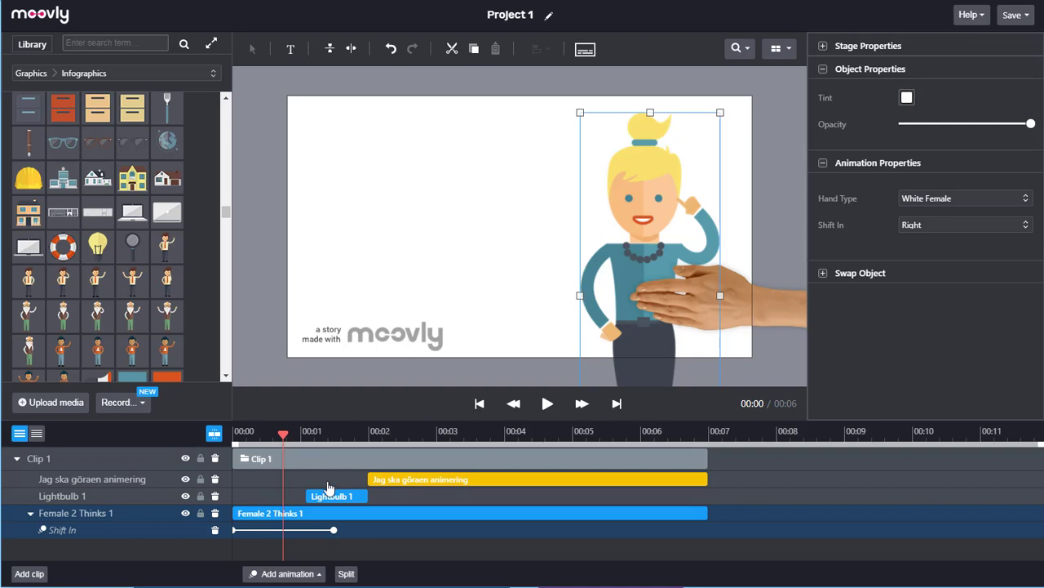
Step: Apply the Pop In enter animation to the lightbulb with the playhead at about 1 second
left_click_drag(282, 435, 307, 437)
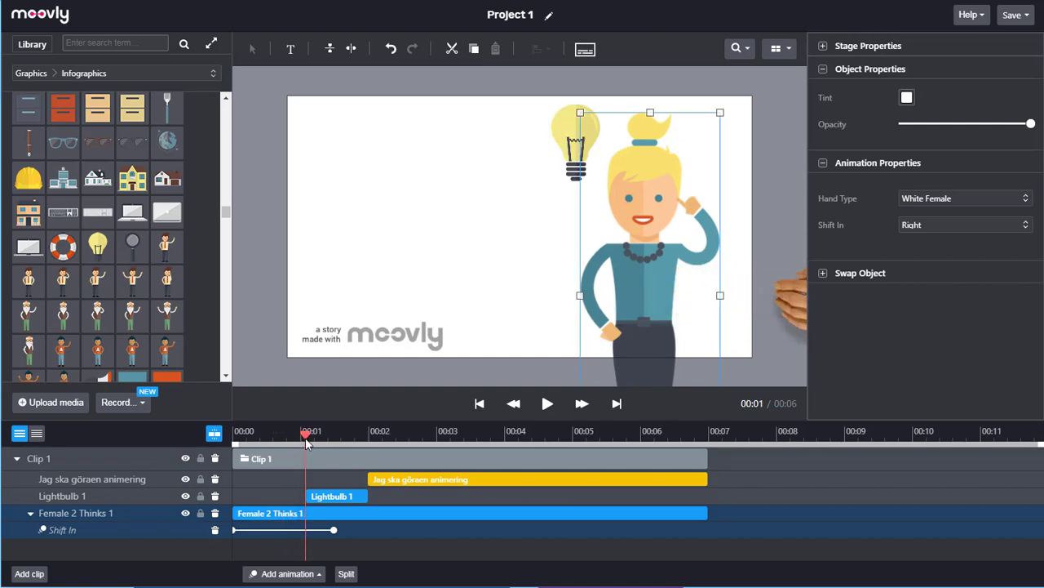
left_click(147, 501)
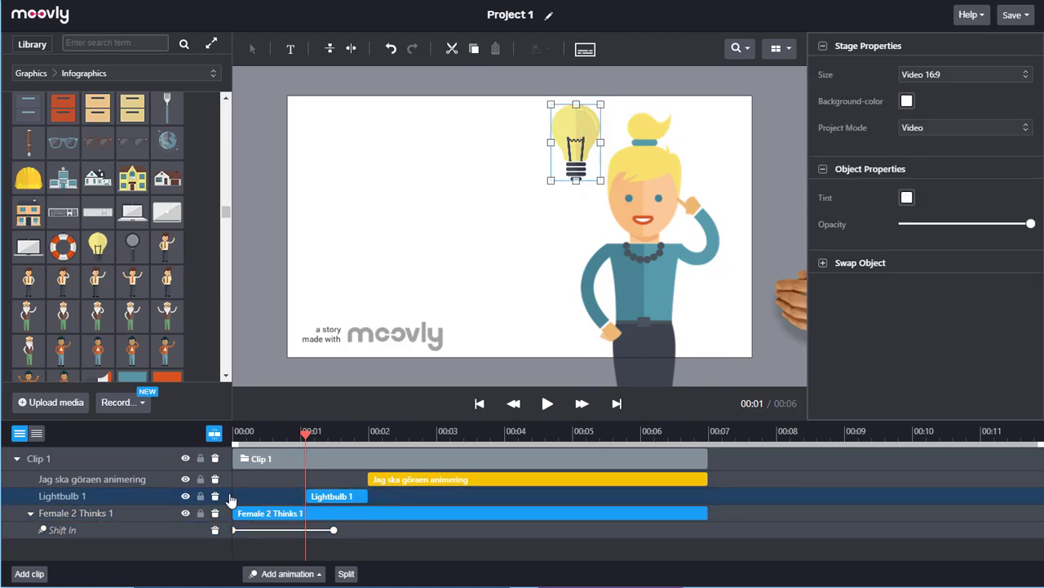
left_click(321, 574)
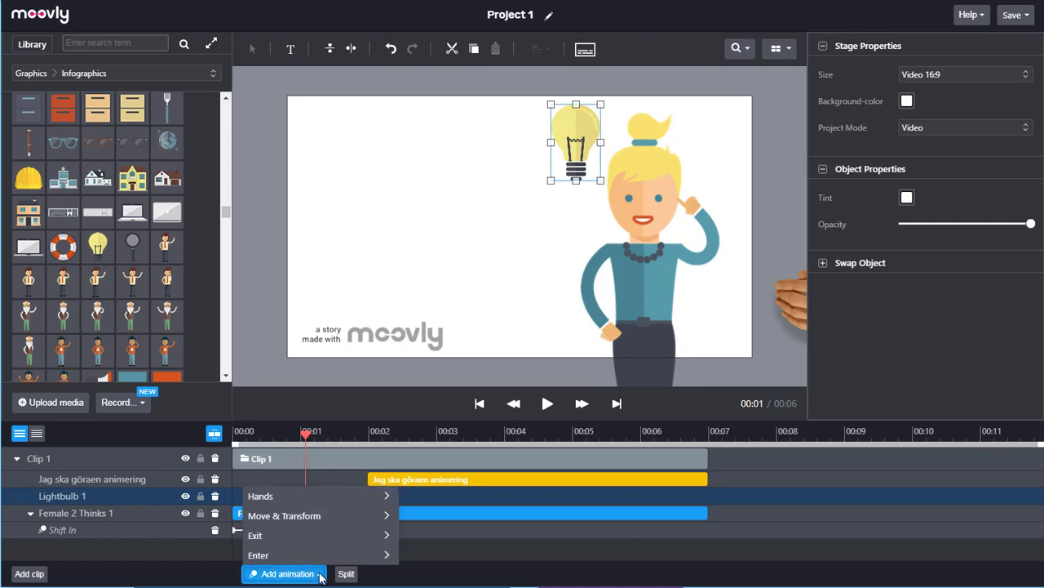
mouse_move(336, 559)
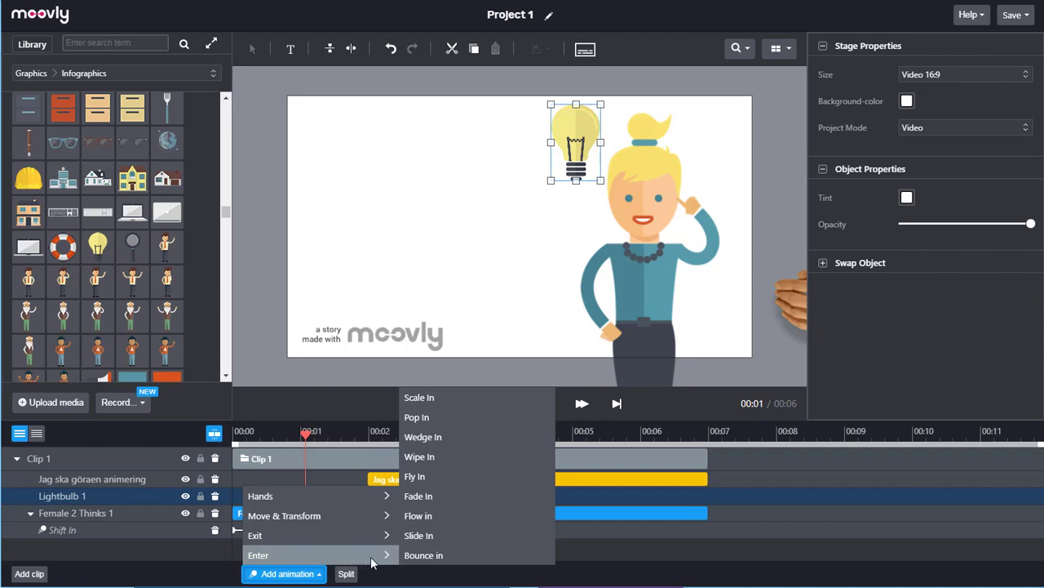
left_click(418, 417)
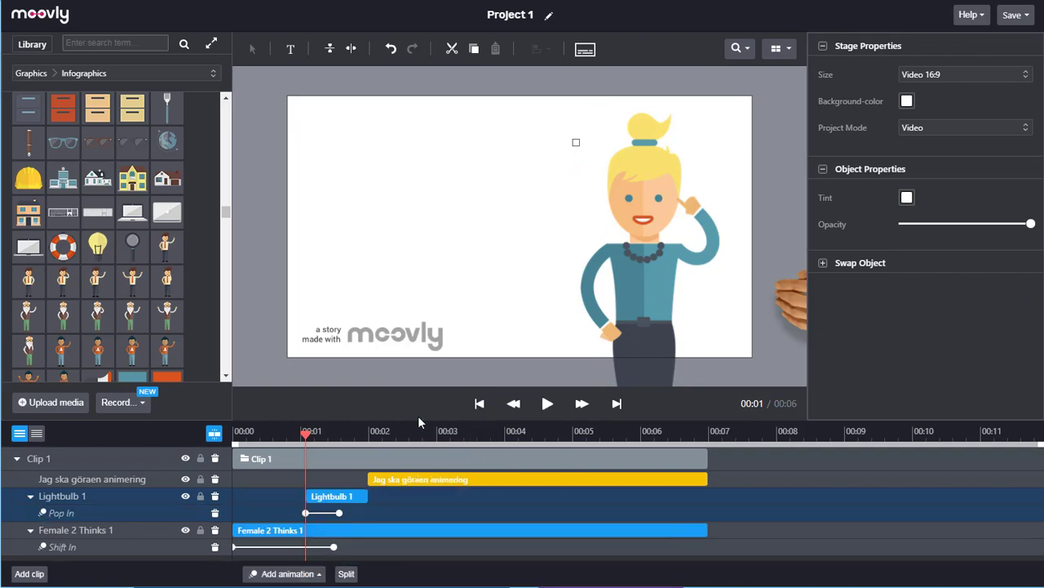
Step: Shorten the lightbulb's Pop In animation to end at about 1.4 seconds
left_click(319, 433)
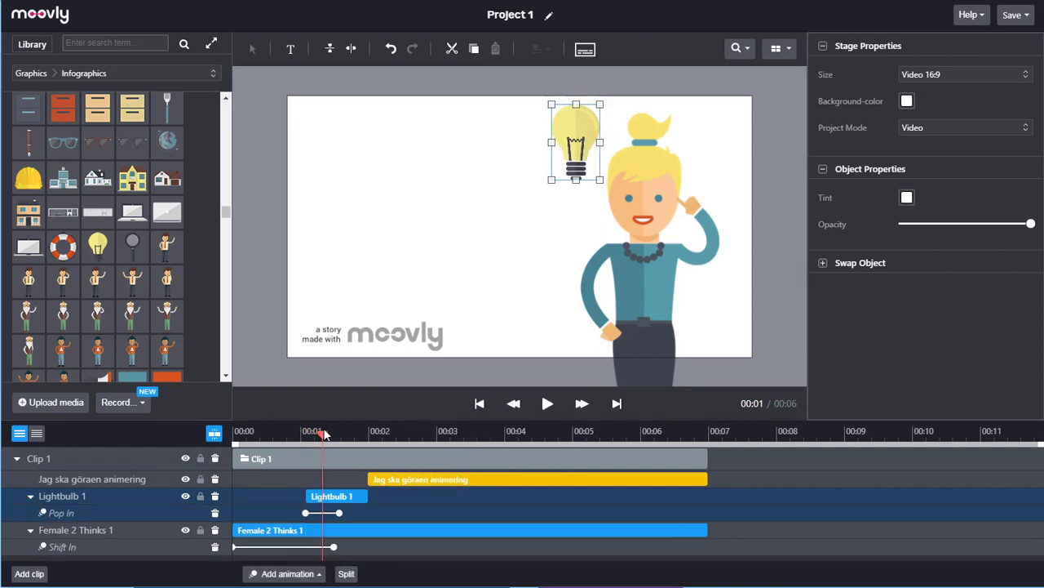
left_click_drag(320, 434, 330, 434)
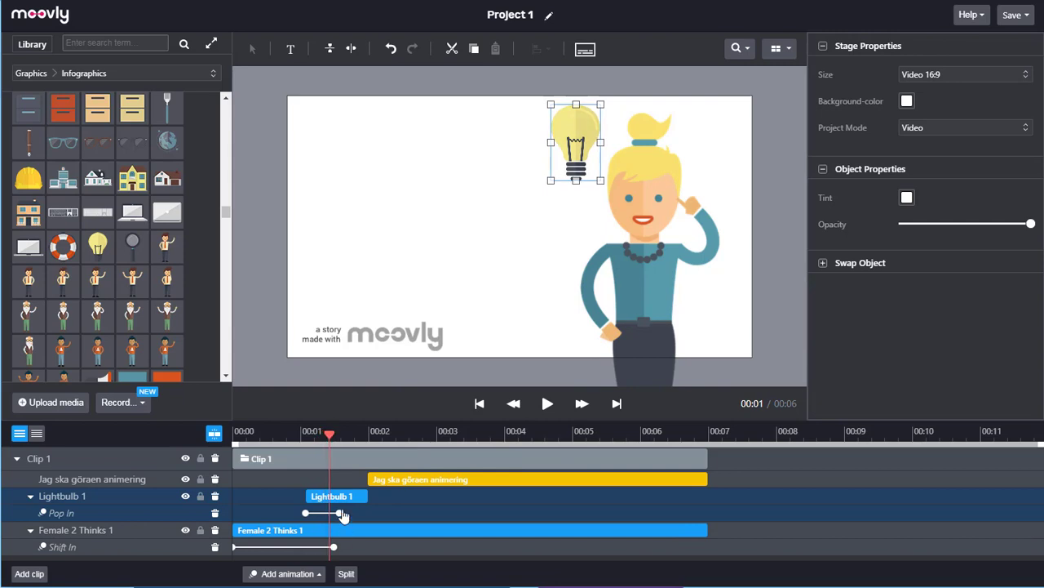
left_click_drag(340, 513, 329, 513)
mouse_move(329, 435)
left_mouse_down()
mouse_move(295, 435)
mouse_move(329, 437)
left_mouse_up()
Step: Apply the Pop Out exit animation to the lightbulb and play the video from the start
left_click(318, 576)
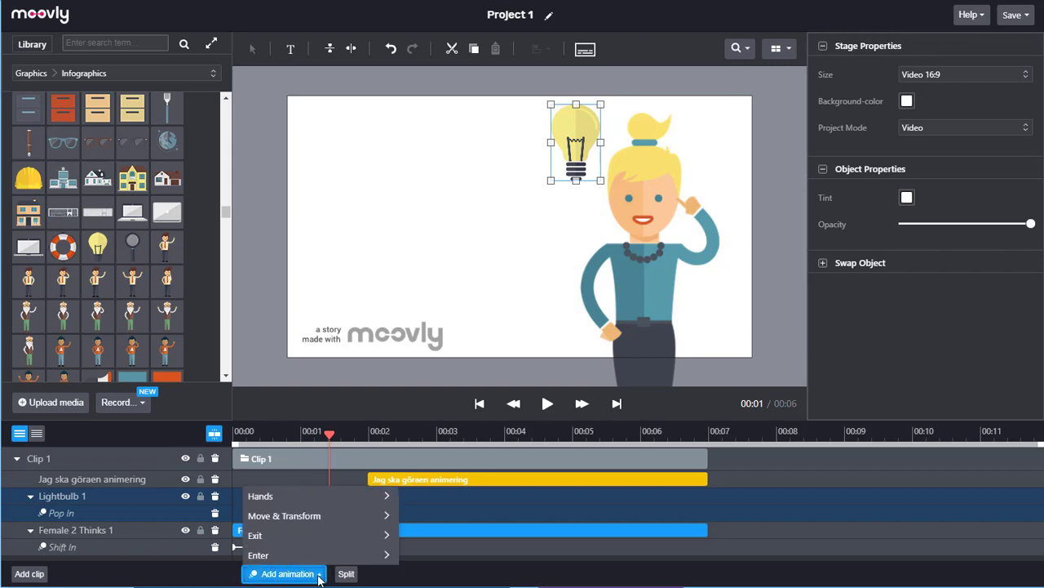
mouse_move(356, 538)
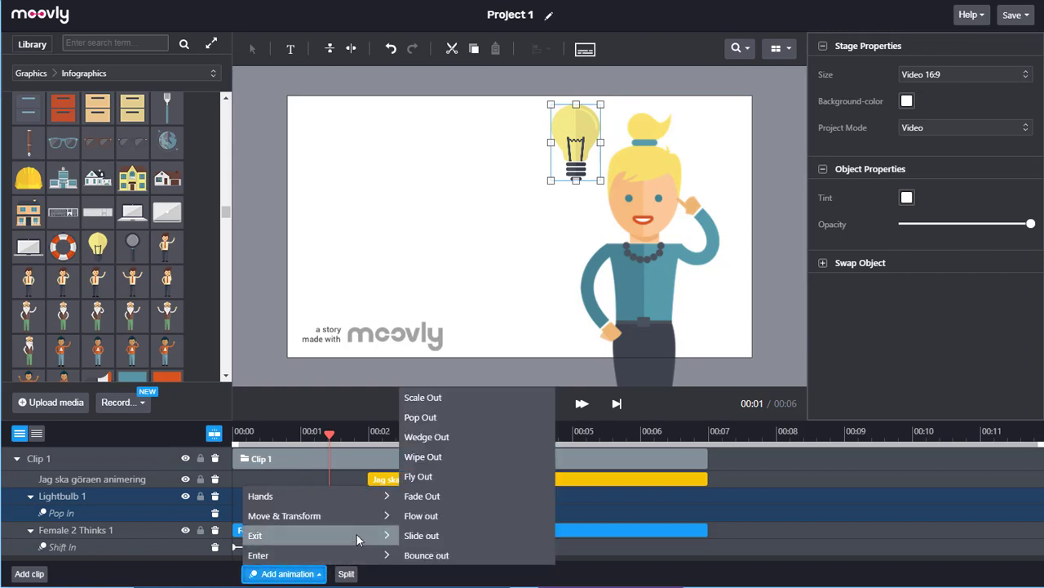
left_click(421, 418)
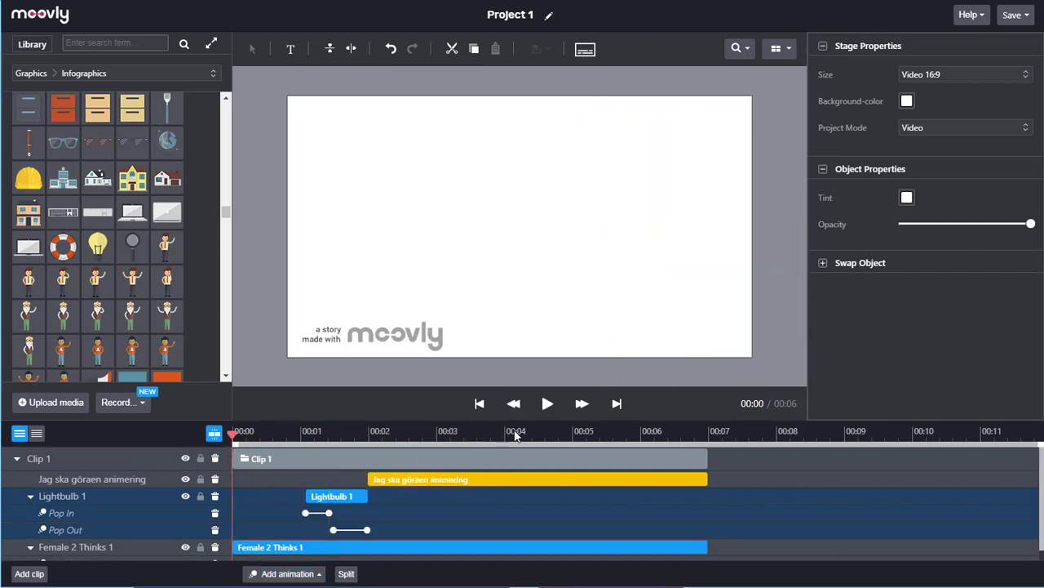
left_click(546, 405)
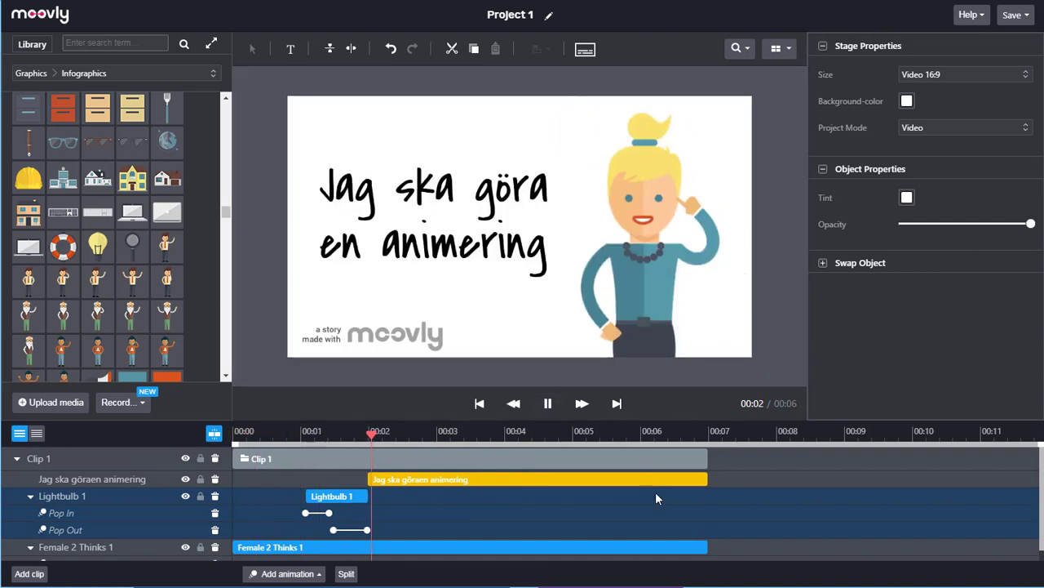
Step: Apply the Write hand animation to the text "Jag ska göra en animering" with the playhead at about 2 seconds
left_click(511, 430)
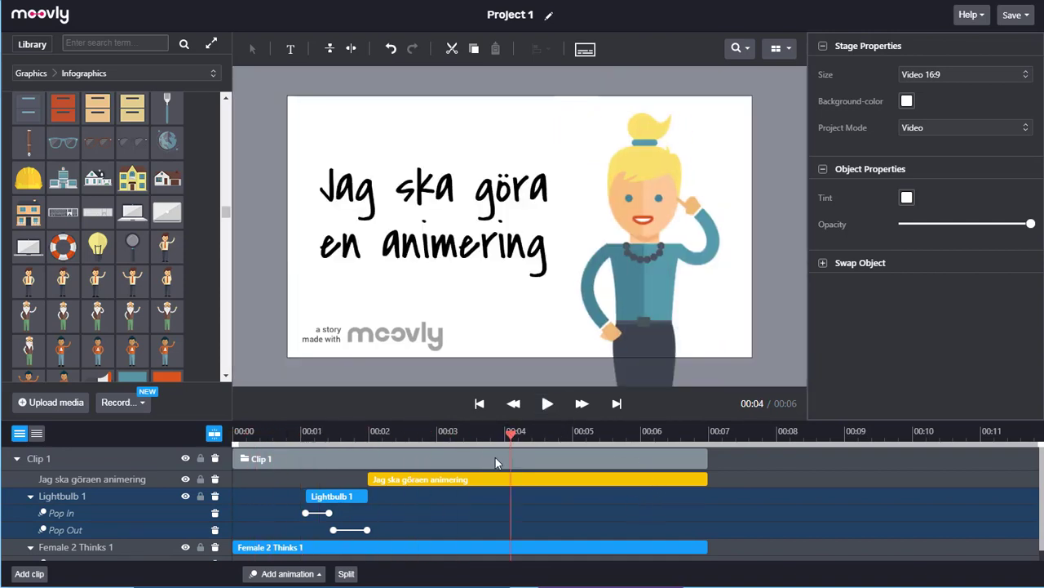
left_click_drag(512, 439, 377, 449)
left_click(414, 482)
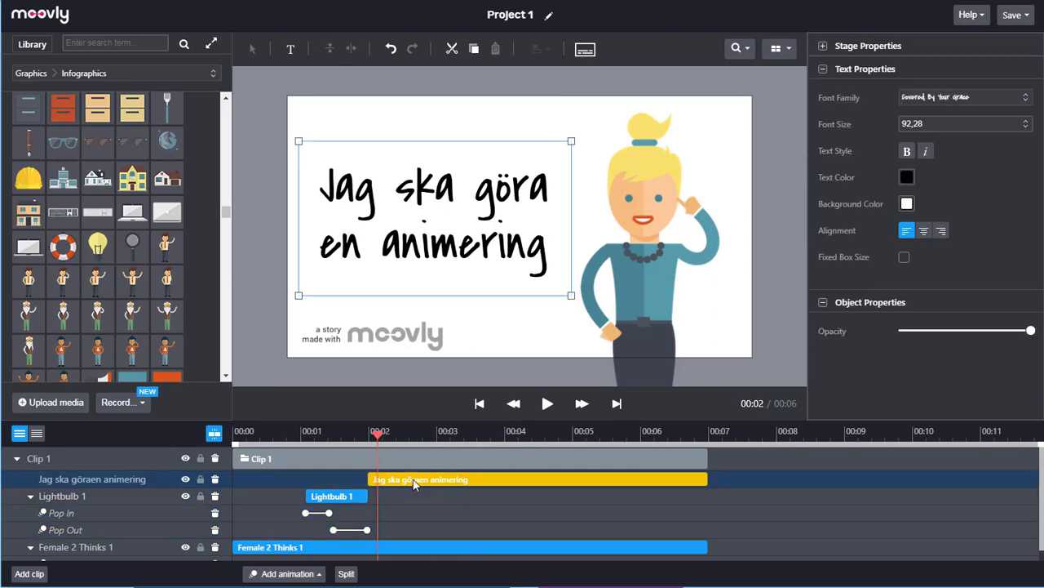
left_click(317, 577)
mouse_move(331, 504)
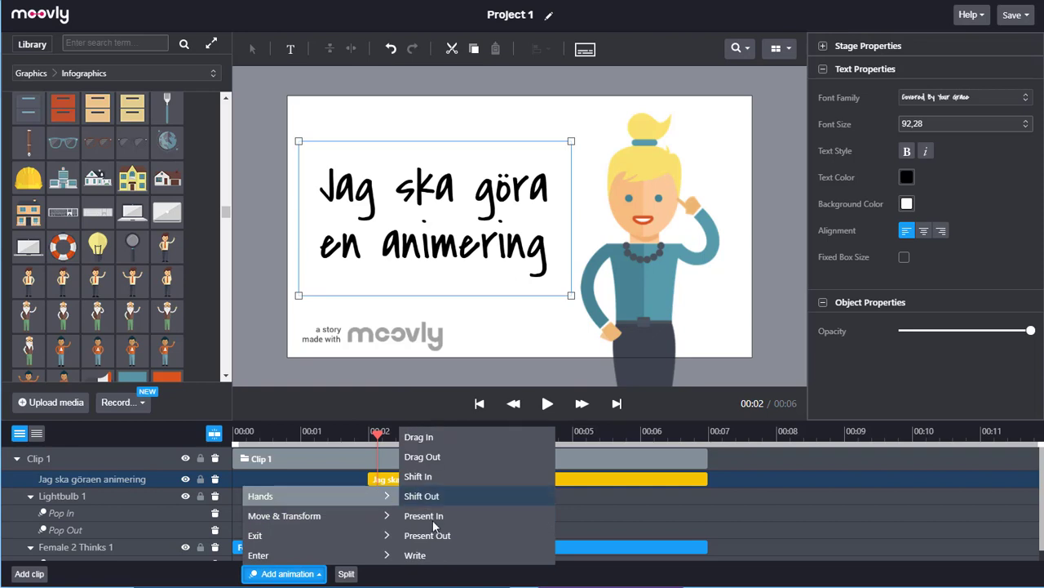
left_click(434, 555)
Step: Preview the video from the start and extend the text's Write animation to end at about 5.3 seconds
left_click_drag(377, 433, 221, 436)
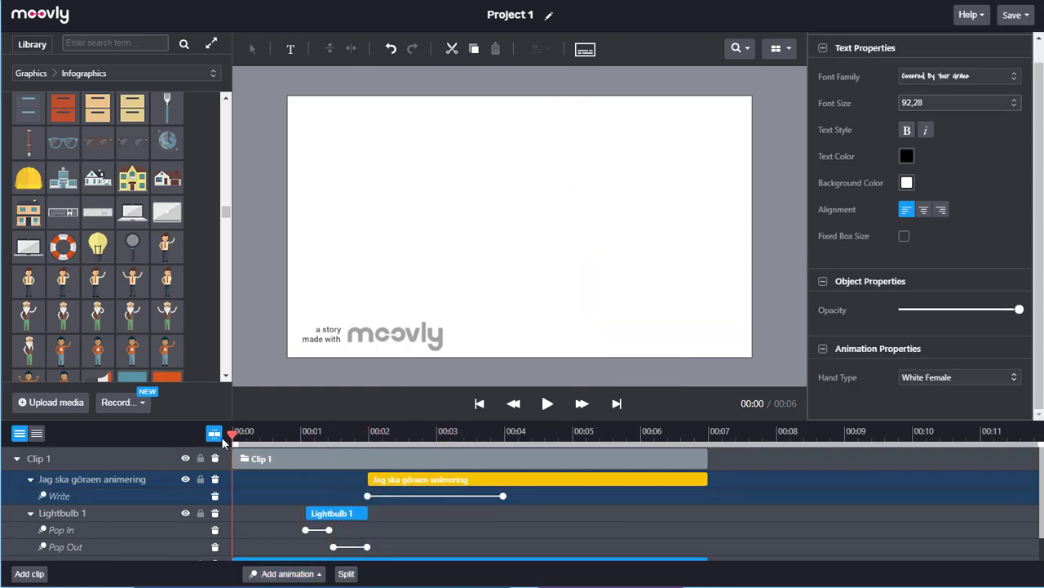
left_click(548, 403)
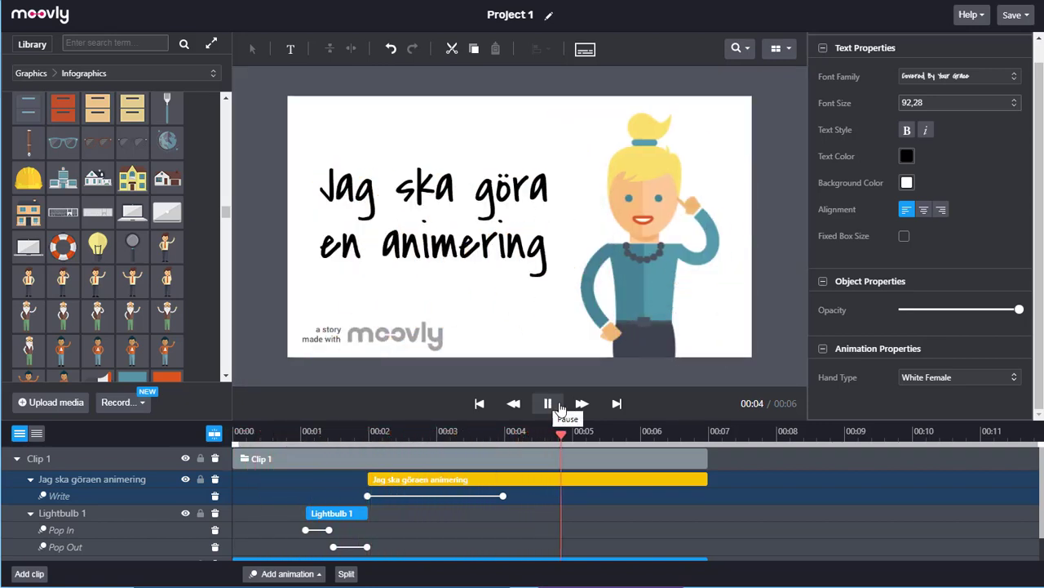
left_click(547, 403)
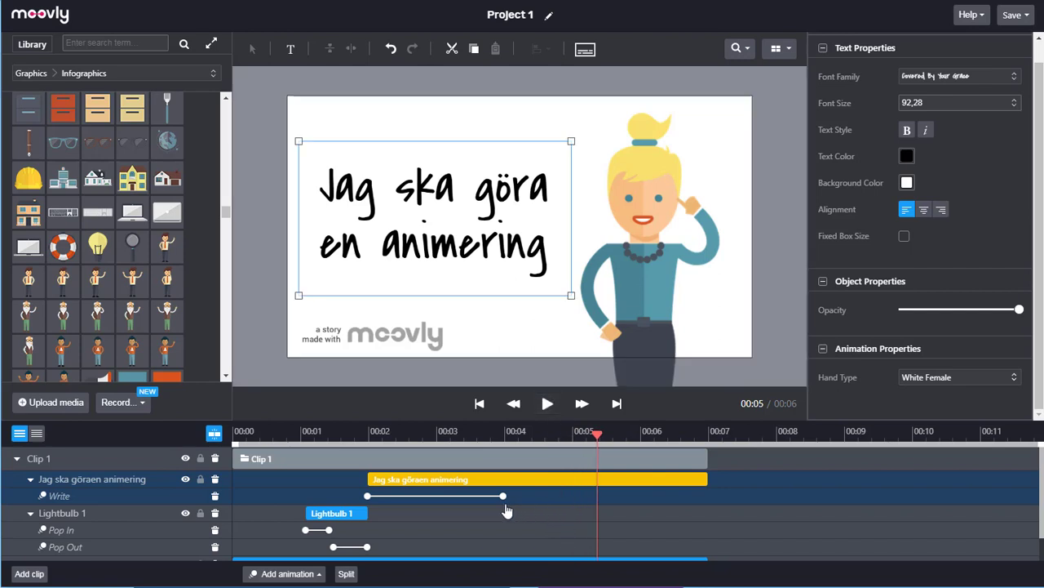
left_click_drag(505, 503, 596, 500)
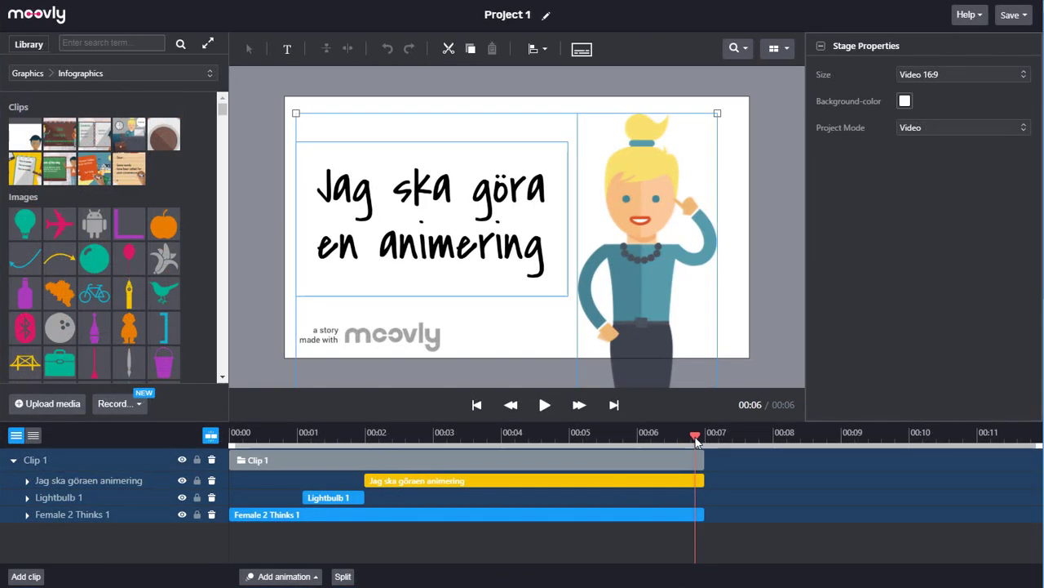
Step: Move the playhead to the end of Clip 1 at about 7 seconds and collapse the clip's layers
left_click_drag(695, 440, 706, 439)
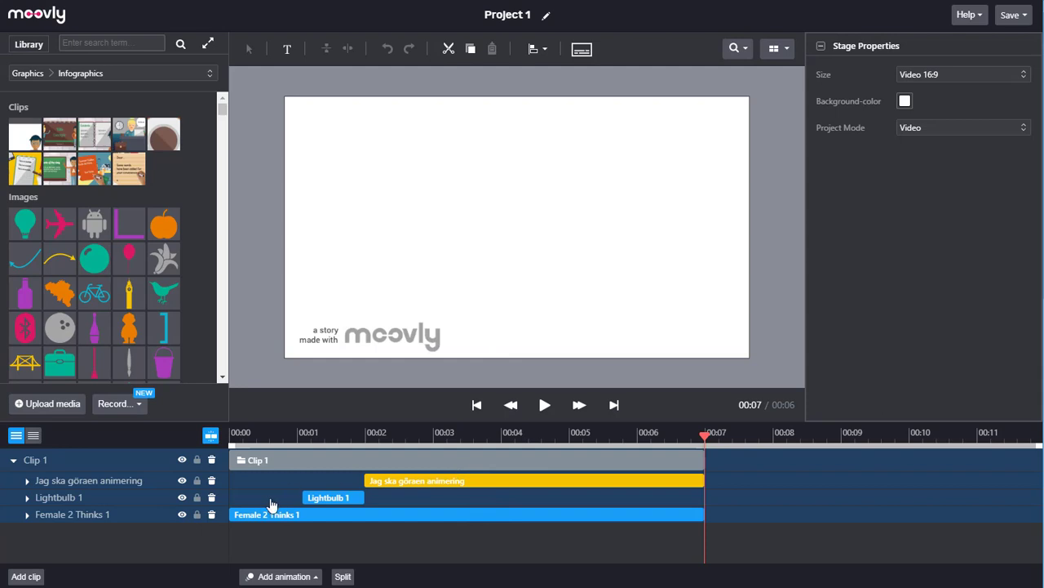
left_click(13, 461)
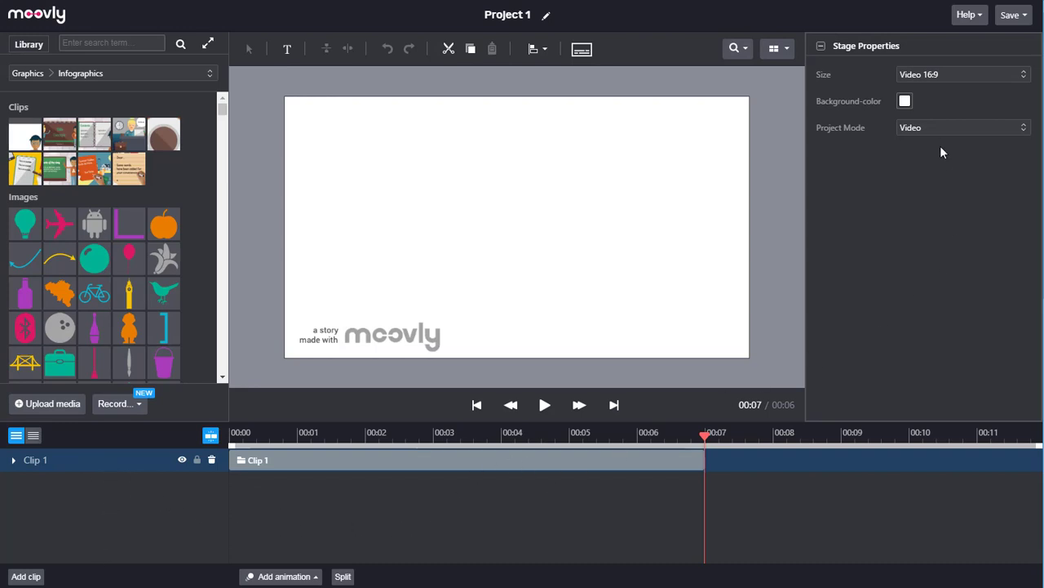
left_click(985, 14)
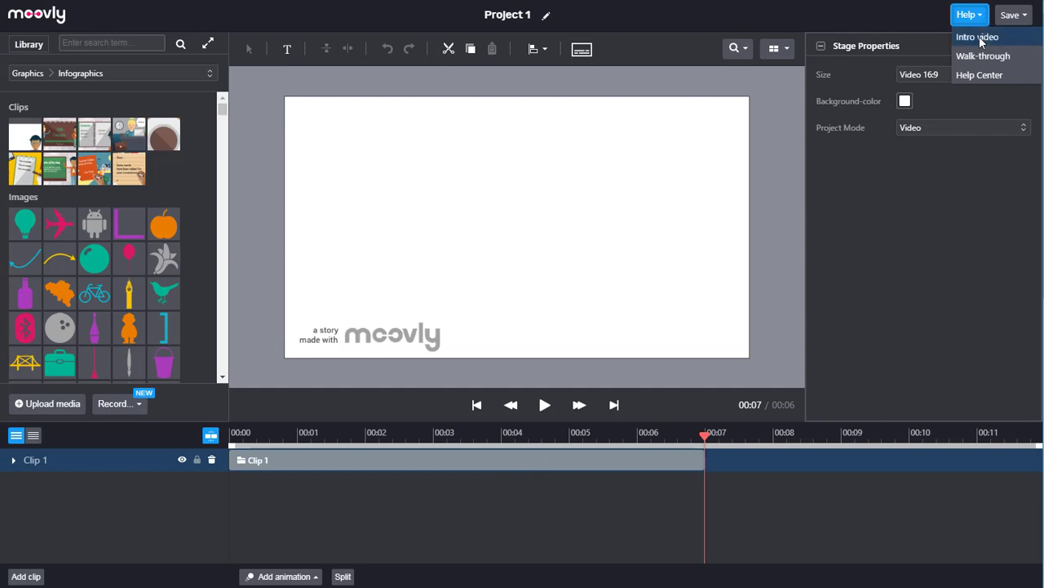
key("Escape")
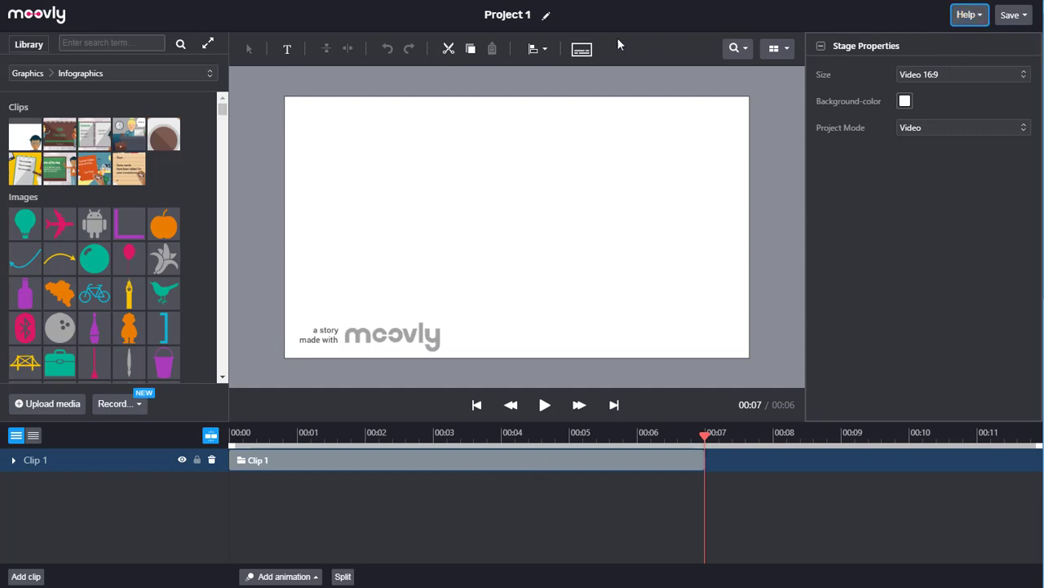
Step: Rename the project "Att göra en animering", save it and exit the editor
left_click(546, 16)
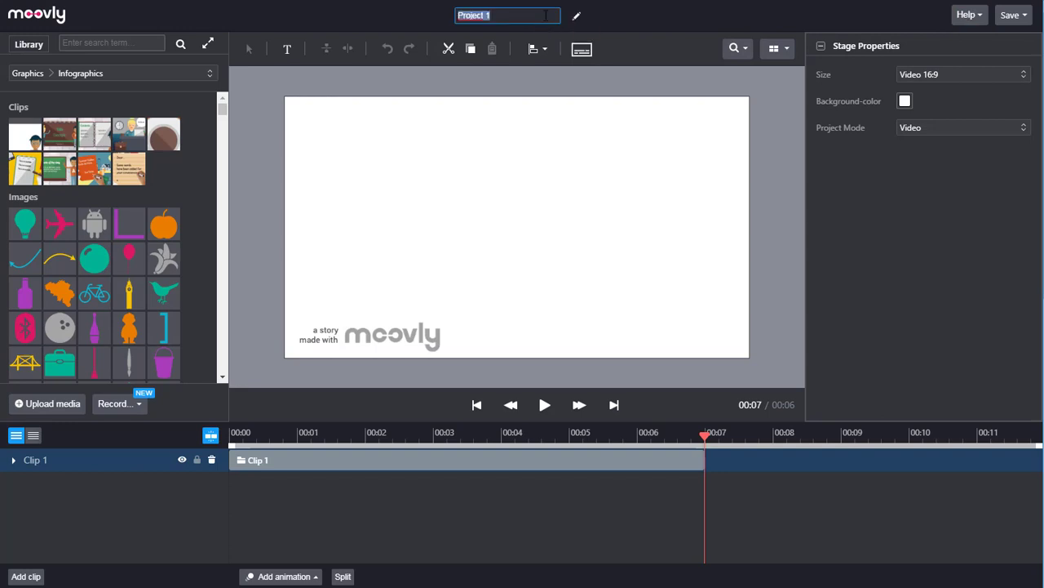
type("Att göra en animering")
left_click(658, 22)
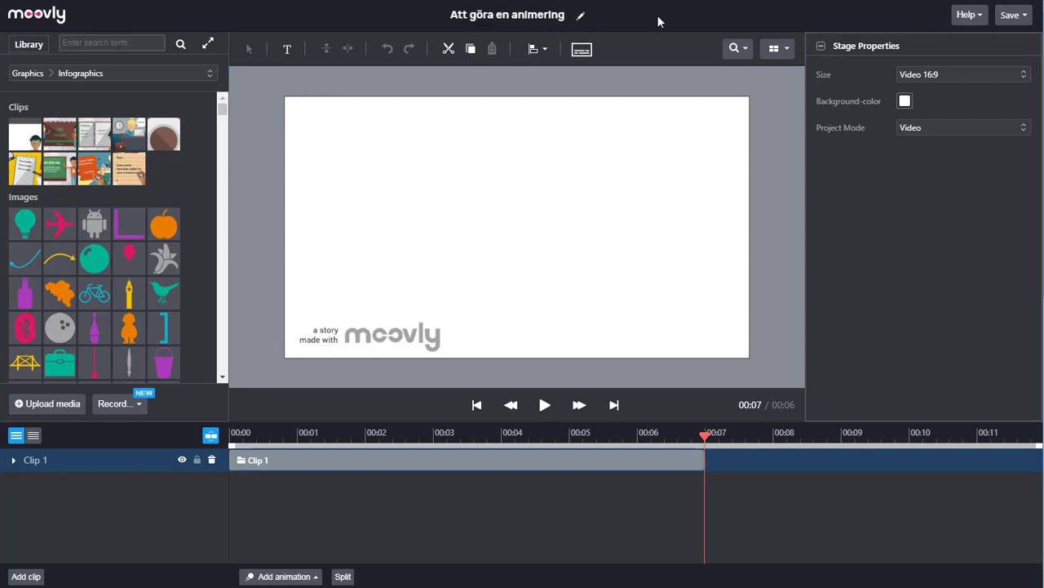
left_click(1023, 16)
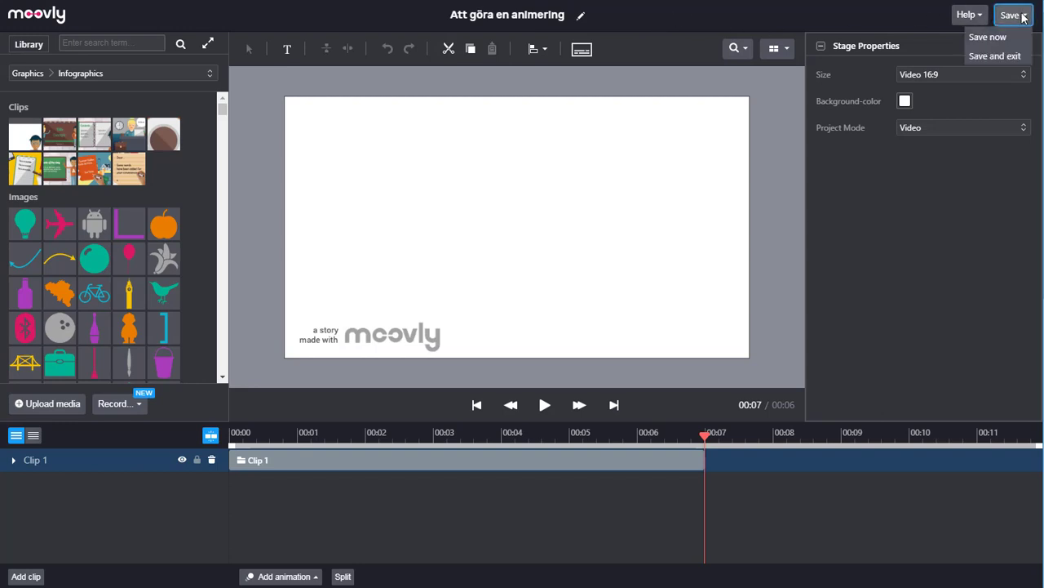
left_click(995, 57)
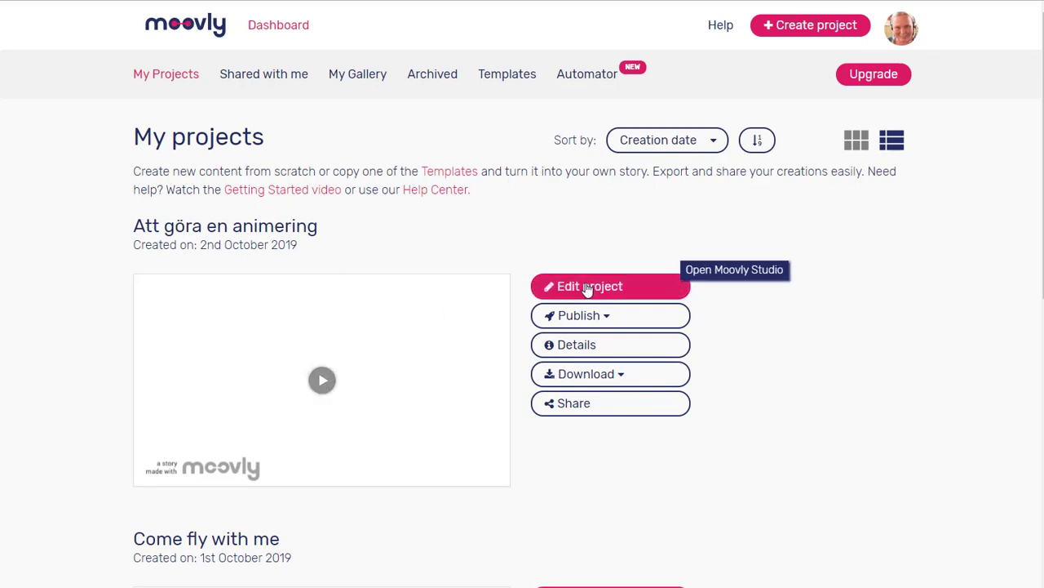
Step: Examine the publishing and download options of the project "Att göra en animering"
left_click(613, 326)
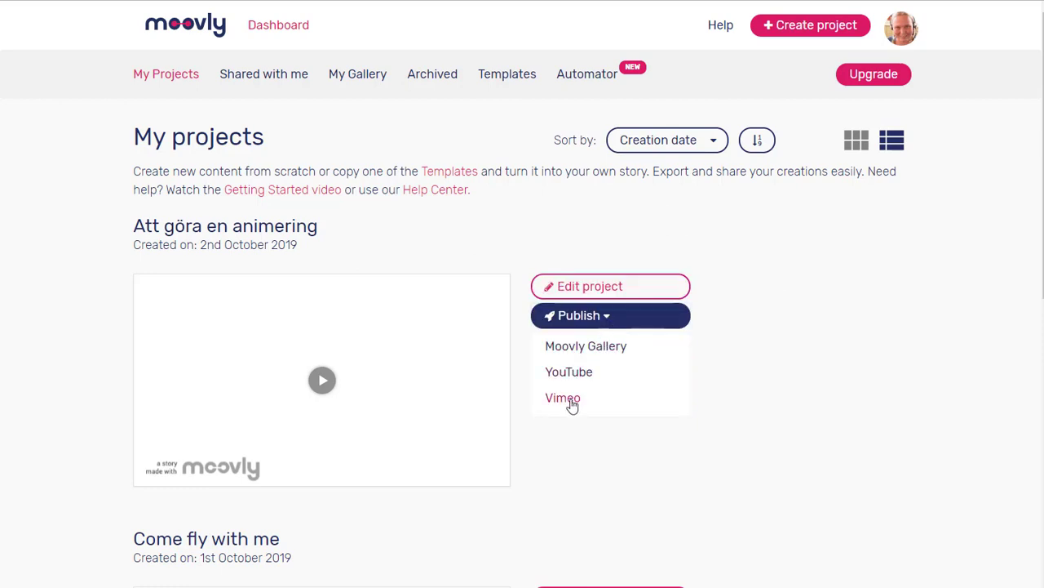
left_click(791, 328)
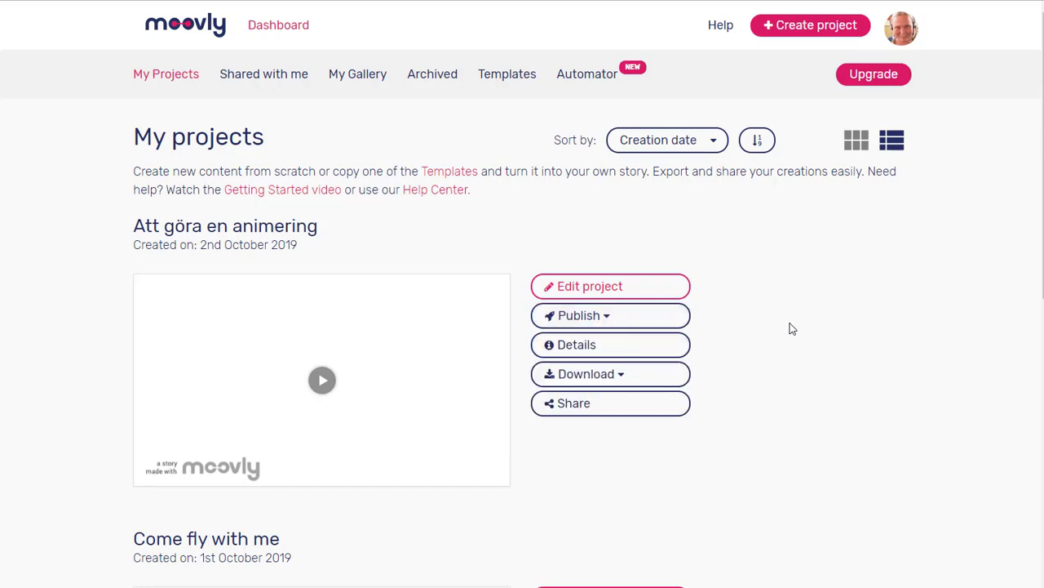
left_click(621, 380)
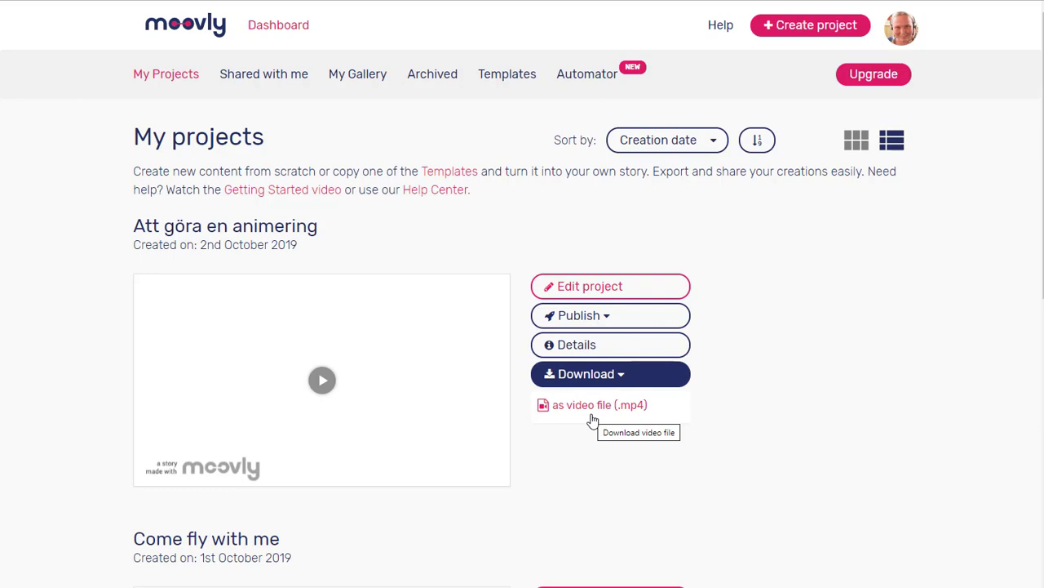
left_click(841, 355)
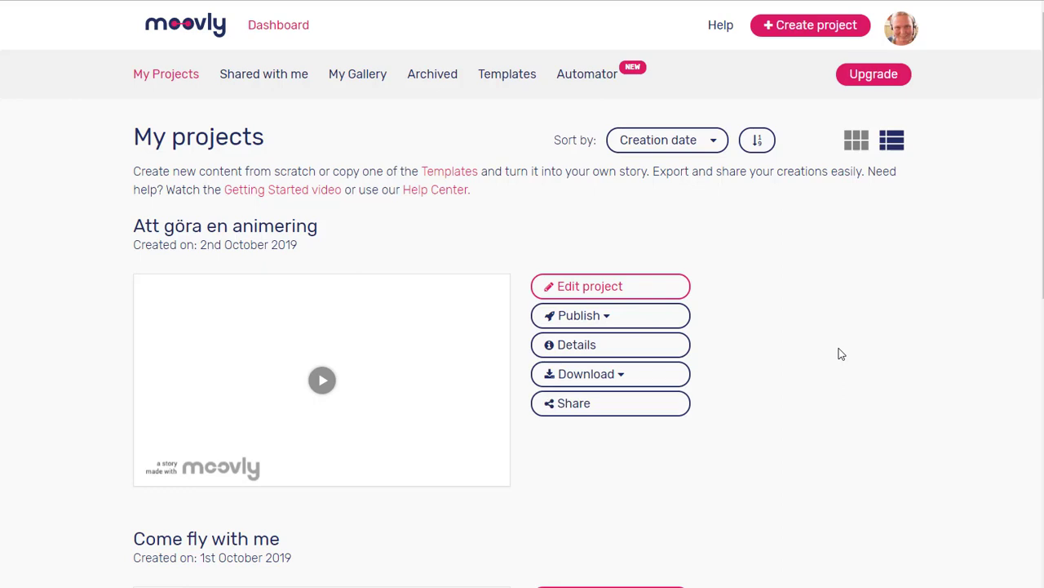